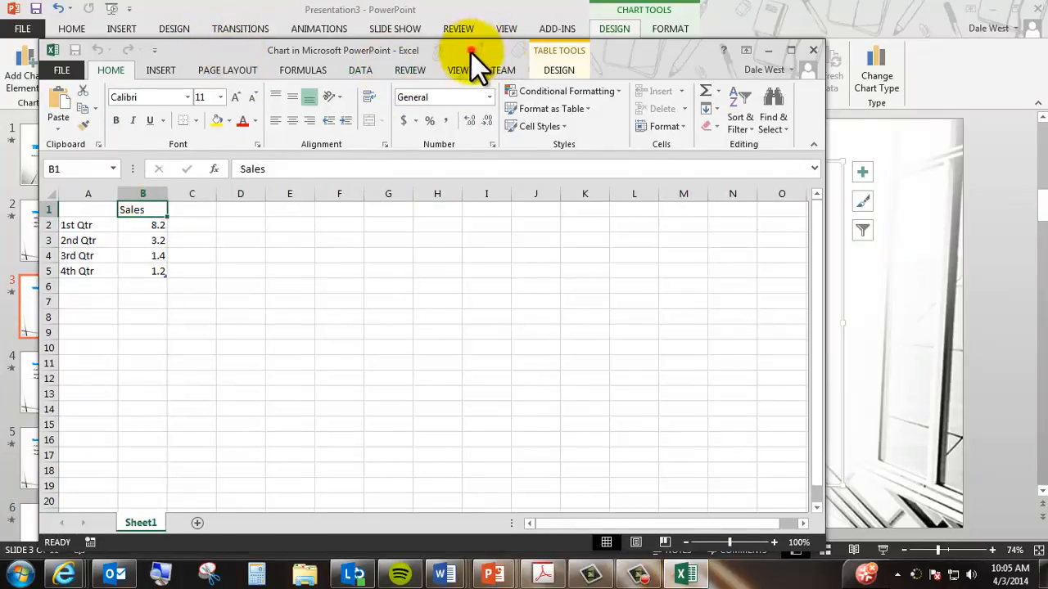
- Move the chart's data sheet out of the way and back to compare the pie chart with its sample data
drag(470, 51, 641, 202)
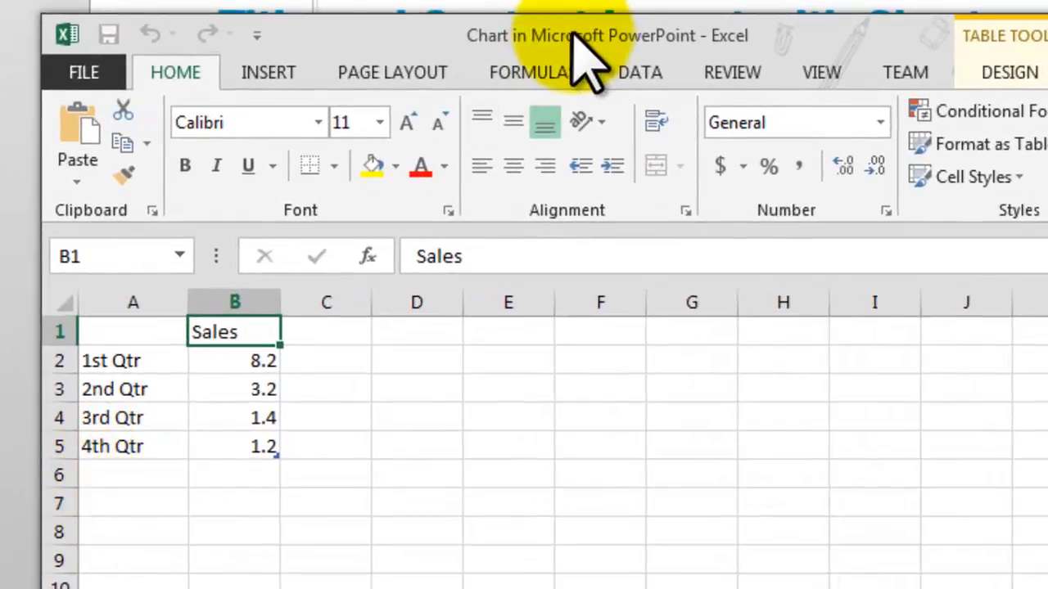
drag(573, 33, 604, 198)
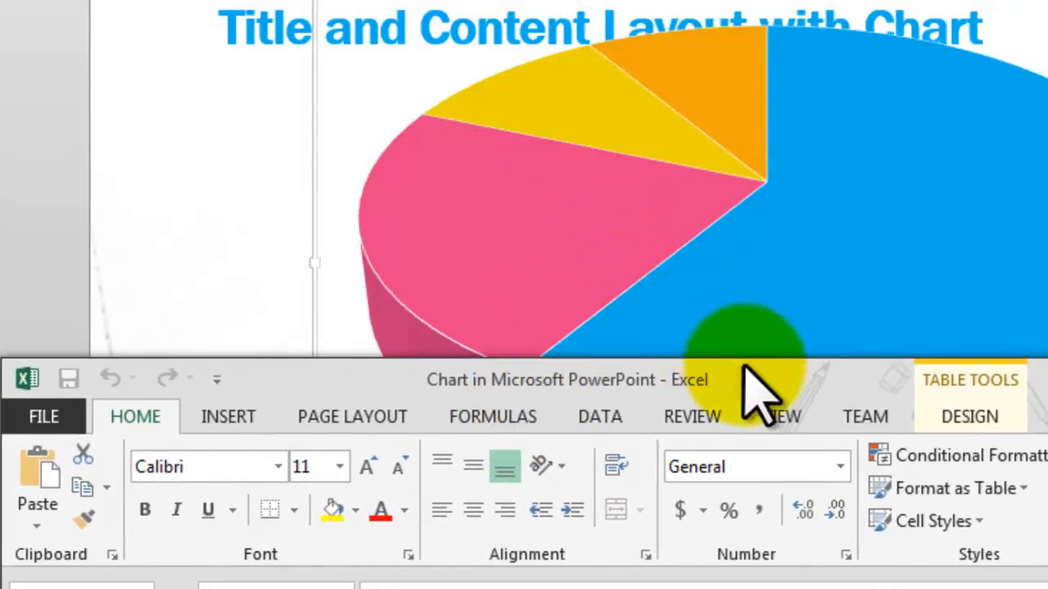
drag(742, 355, 771, 26)
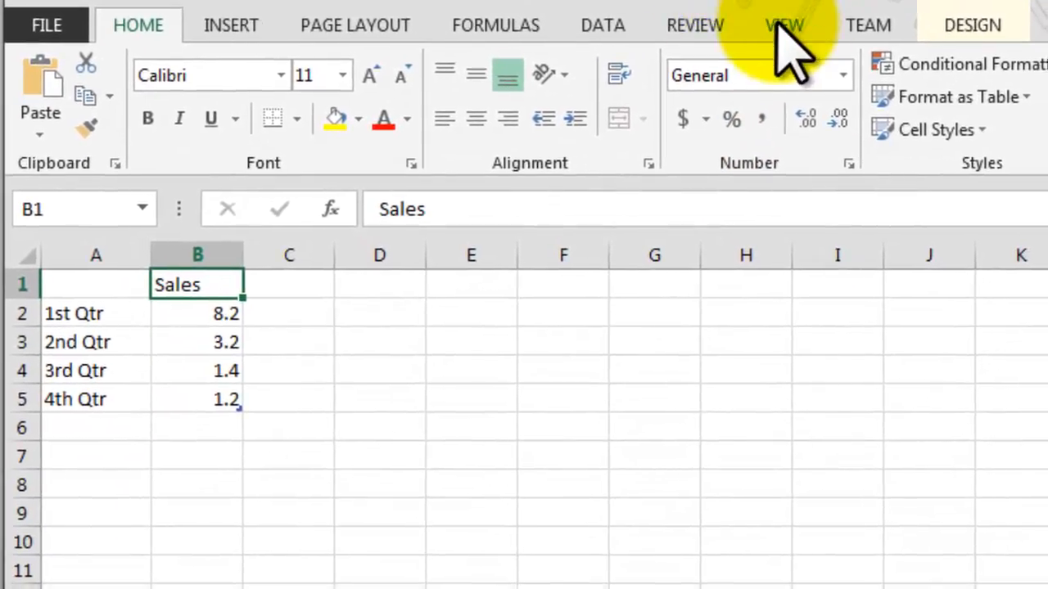
drag(788, 28, 824, 355)
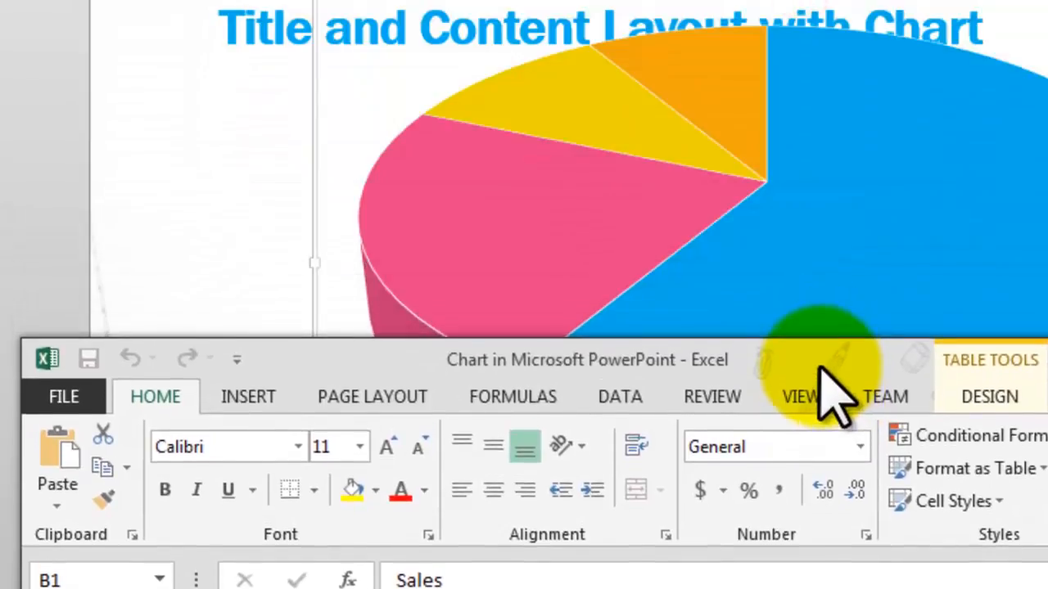
click(751, 106)
mouse_move(557, 98)
mouse_down()
mouse_move(464, 269)
mouse_move(442, 277)
mouse_up()
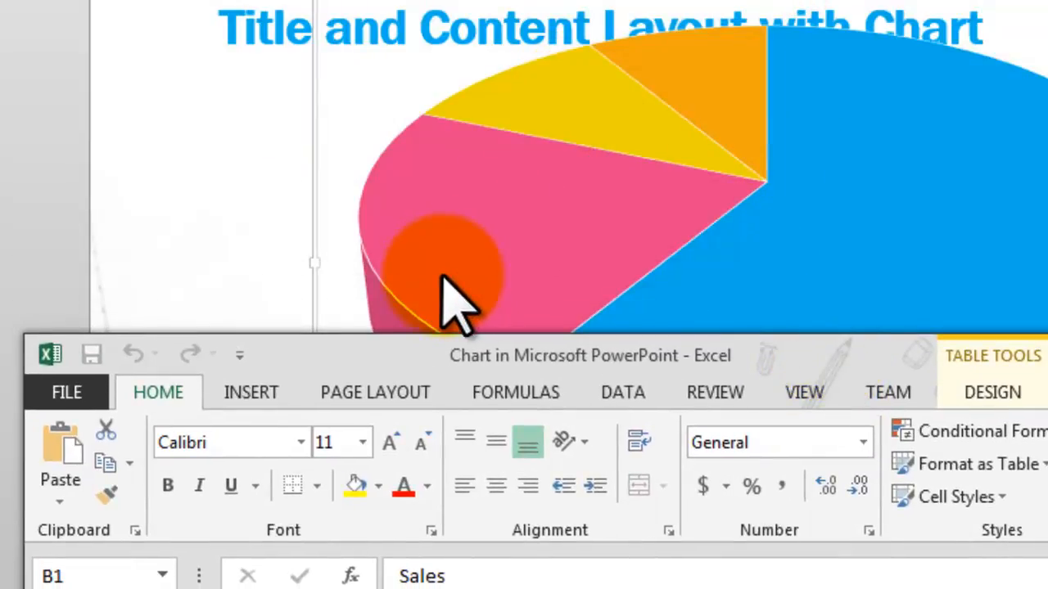
drag(845, 354, 828, 7)
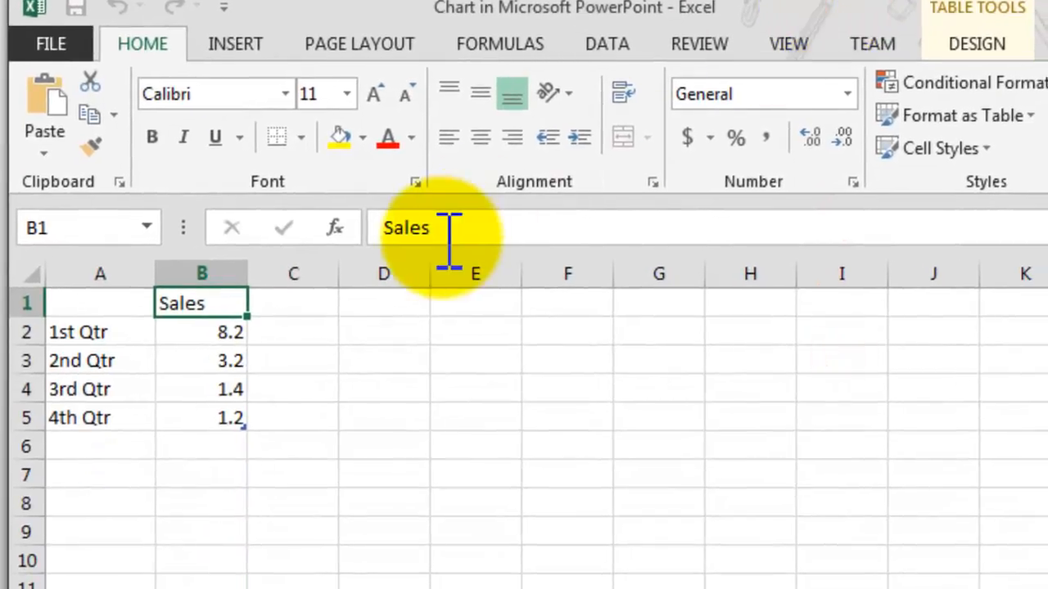
- Replace the first two category labels, in cells A2 and A3, with Staples and Note Cards
click(106, 329)
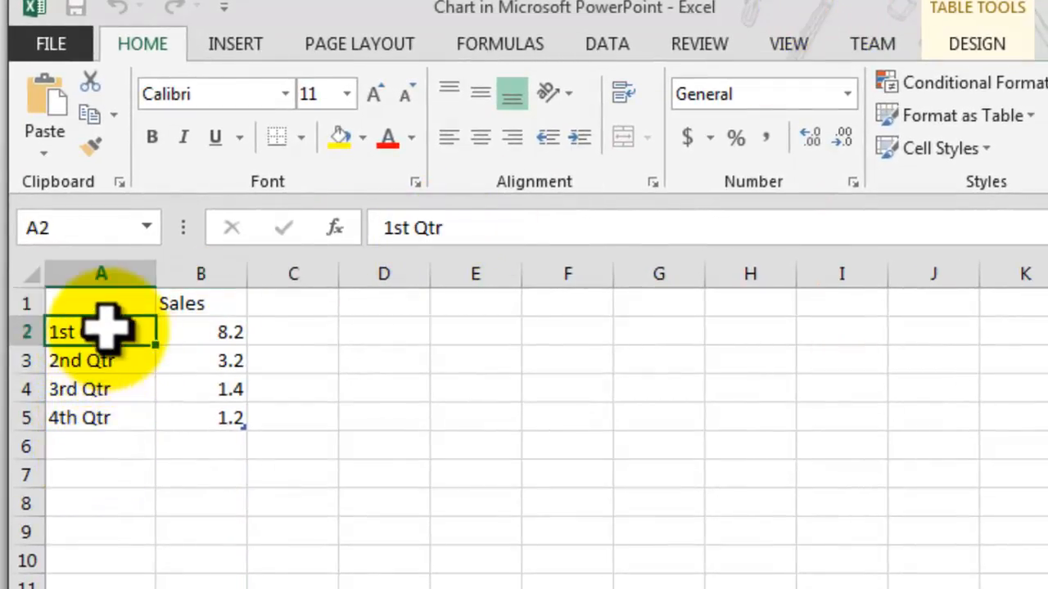
double_click(131, 332)
drag(131, 332, 9, 336)
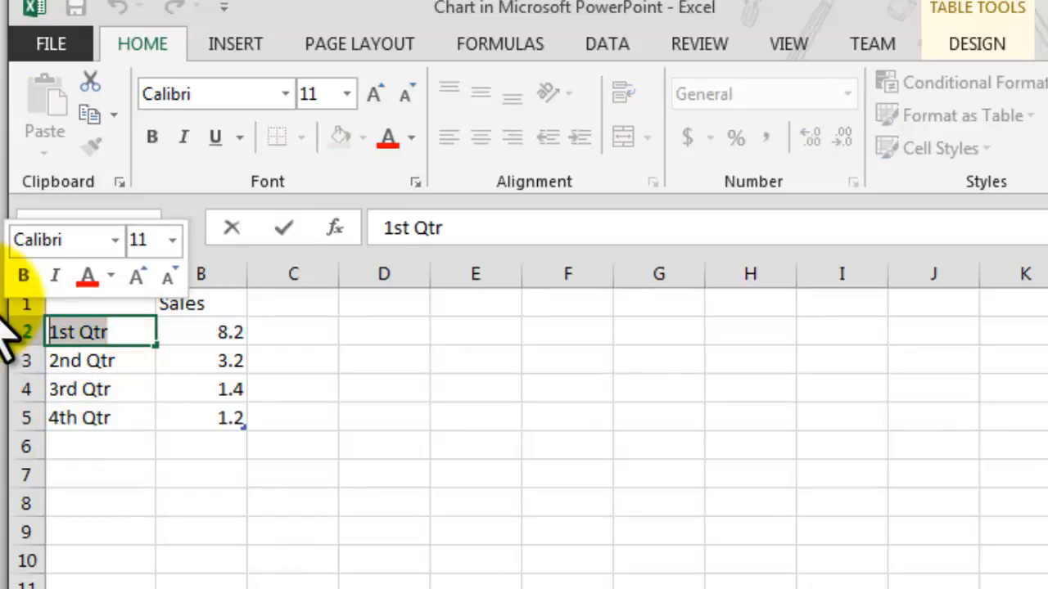
text(Staples)
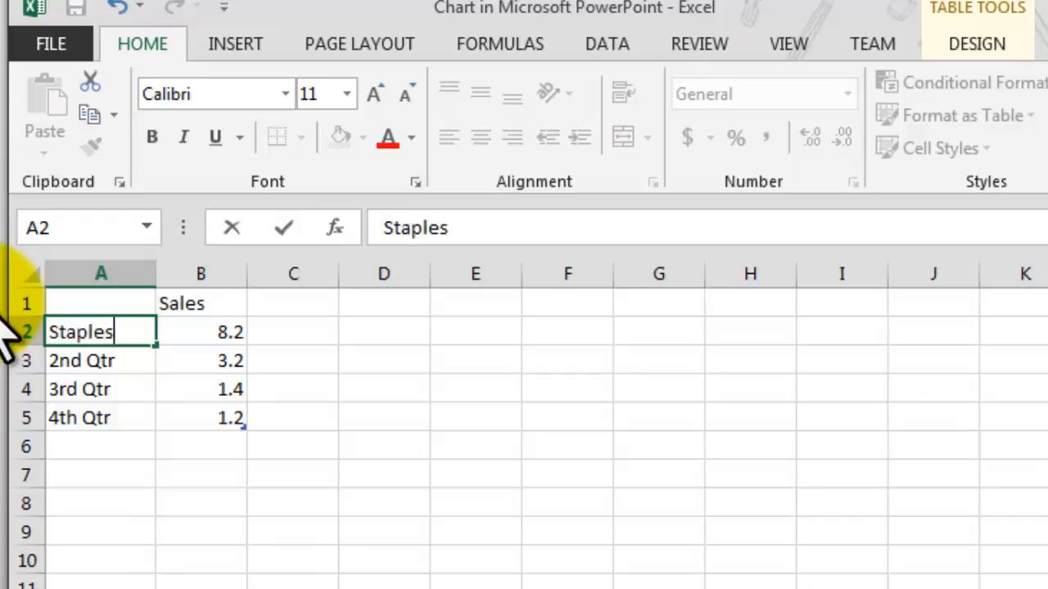
key(Return)
text(Note Cards)
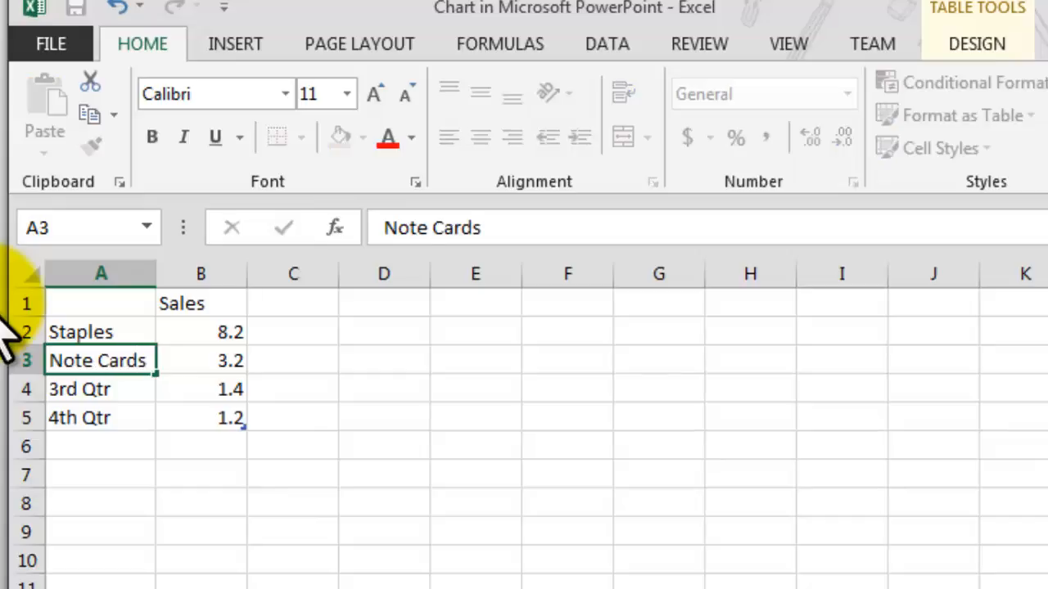
key(Return)
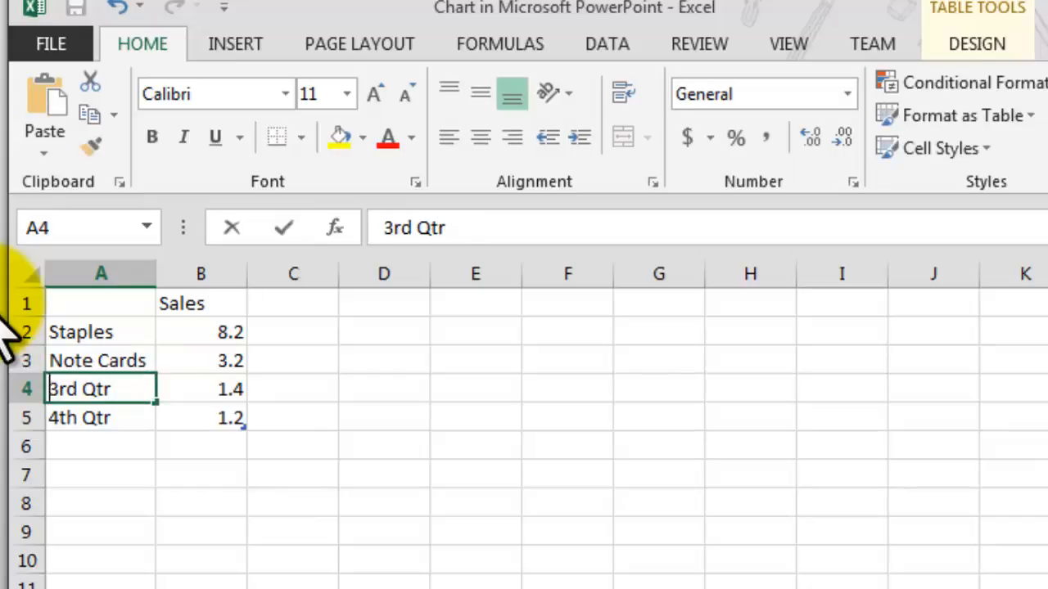
- Replace the last two category labels, in cells A4 and A5, with Cuts and Folds
text(Cuts)
key(Return)
text(Folds)
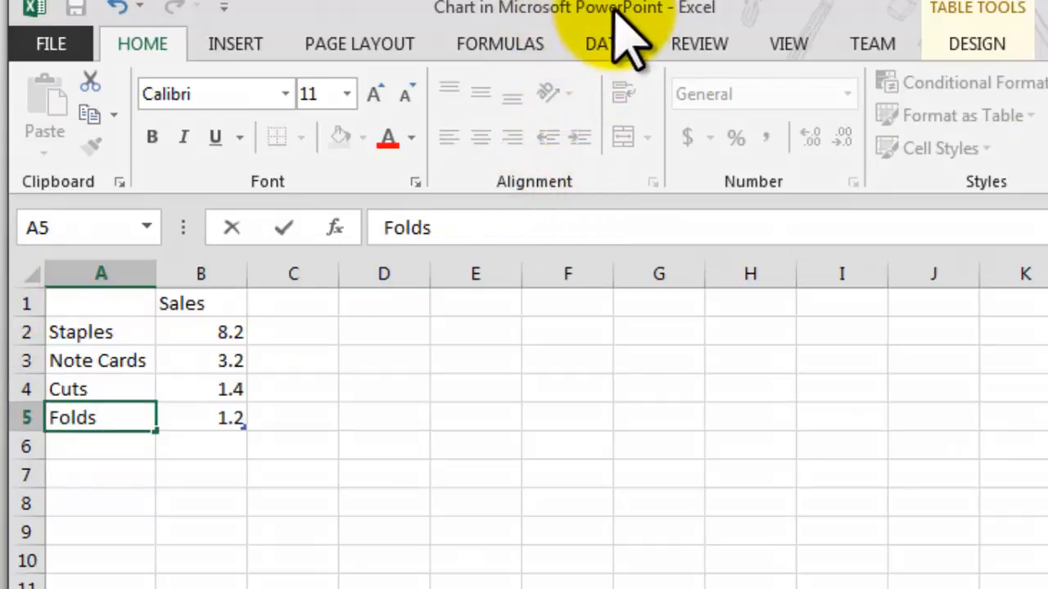
- Switch to the Word tally sheet, examine its note card, fold, staple and cut sections, and return to the chart data
drag(613, 12, 612, 59)
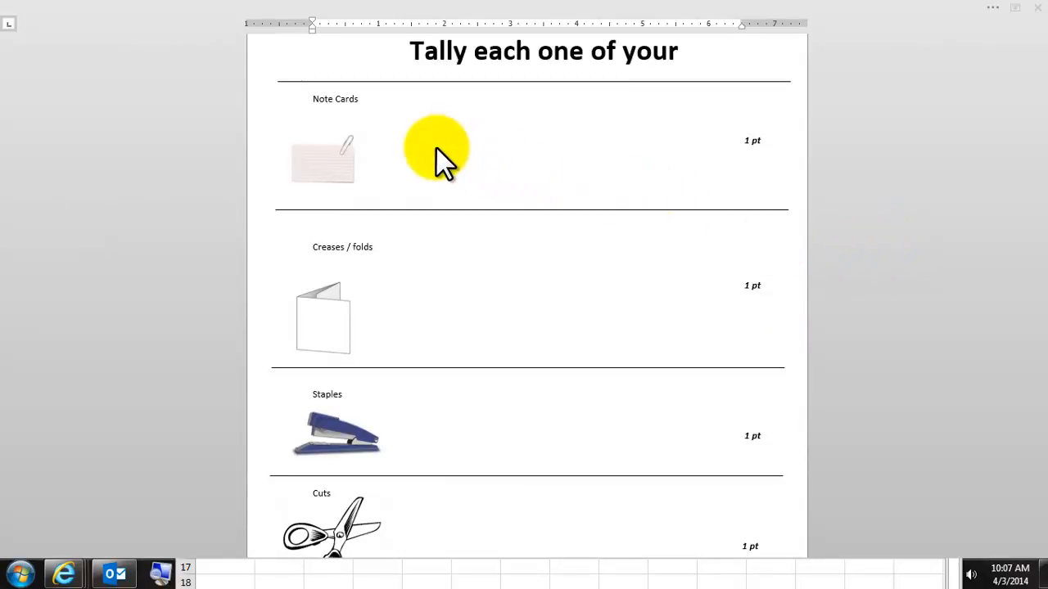
scroll(429, 271, down, 3)
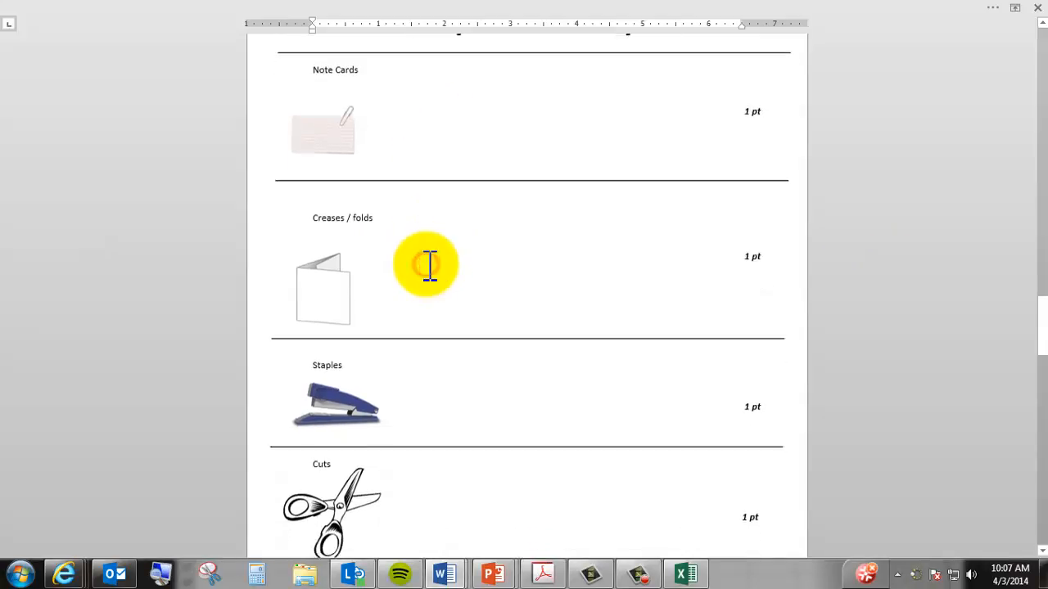
scroll(451, 321, down, 3)
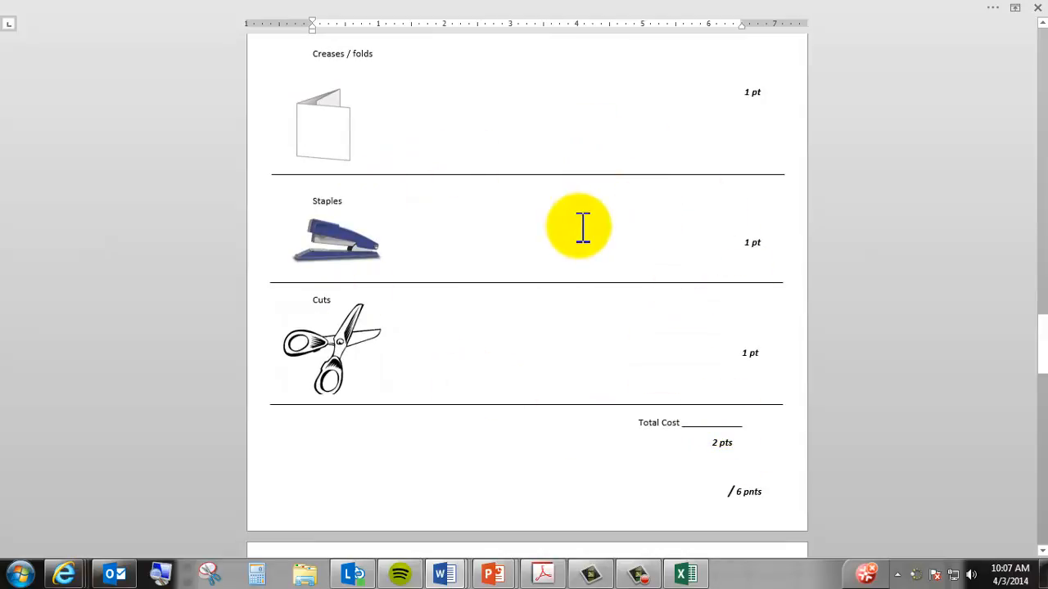
mouse_move(682, 577)
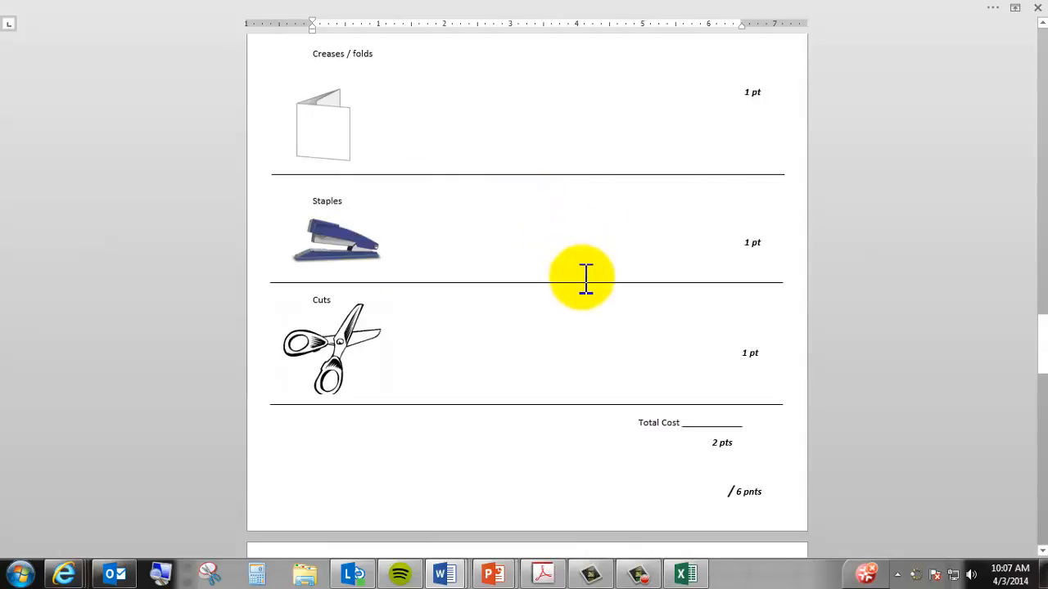
scroll(586, 276, up, 3)
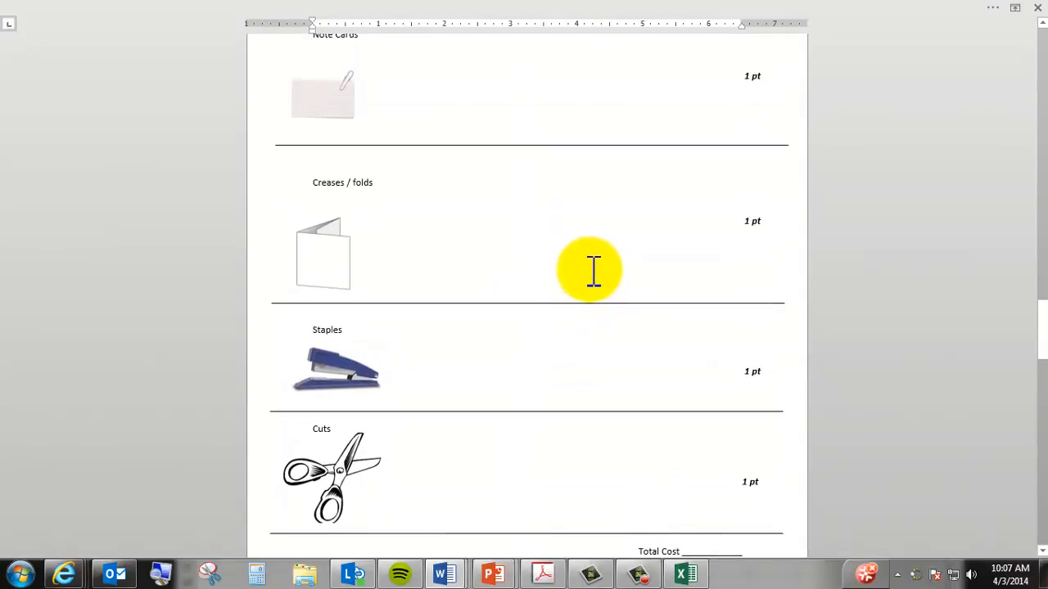
scroll(573, 280, up, 3)
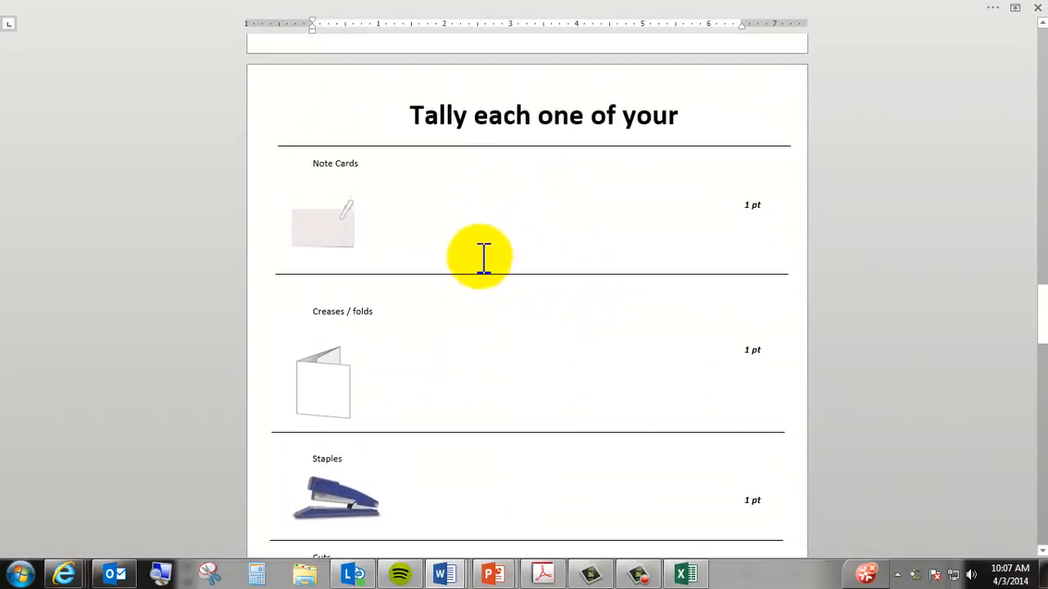
scroll(484, 258, down, 2)
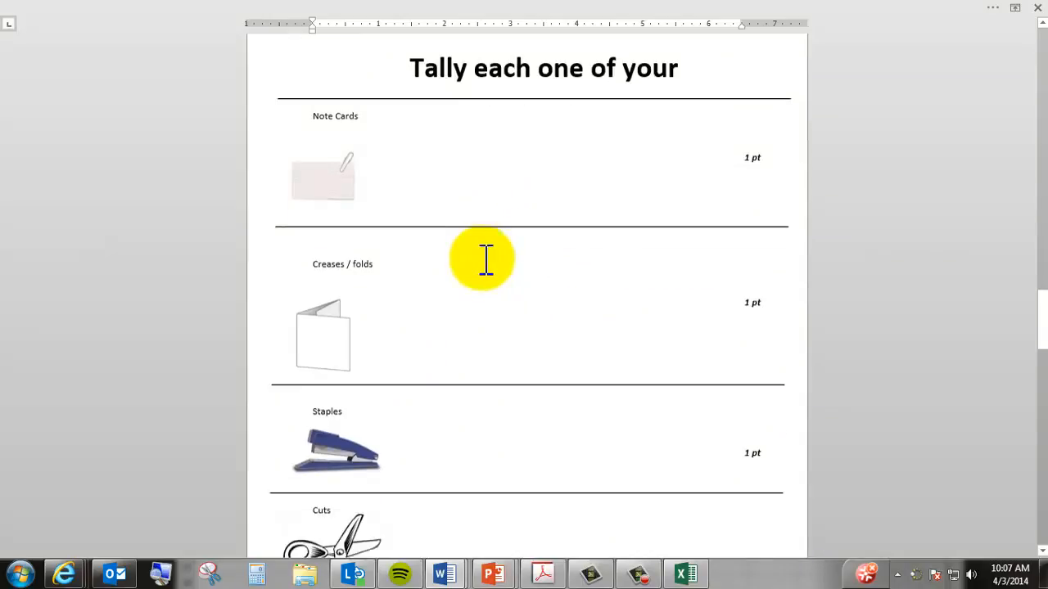
click(995, 12)
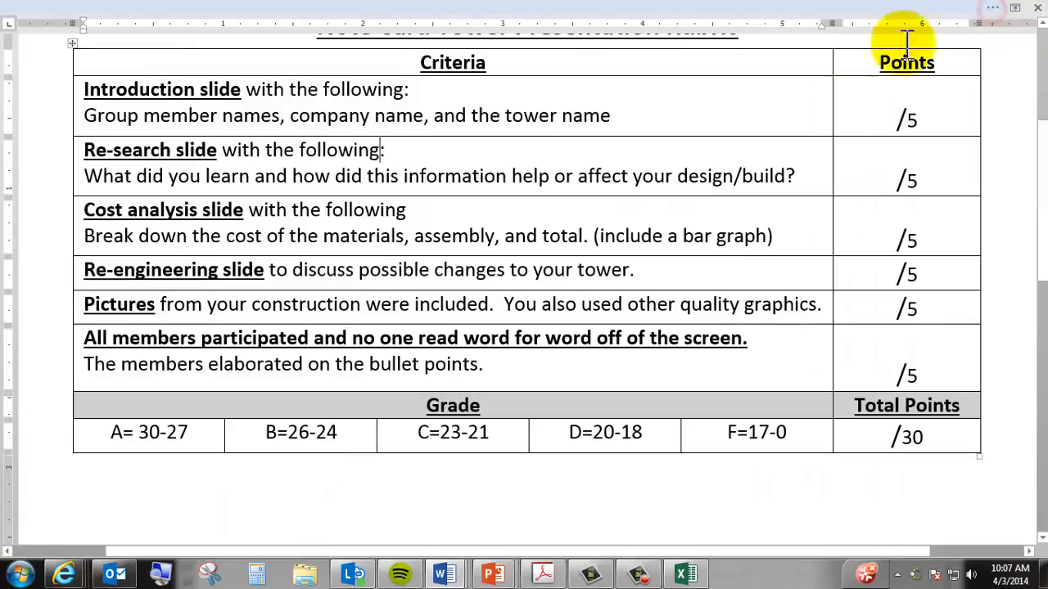
click(1001, 9)
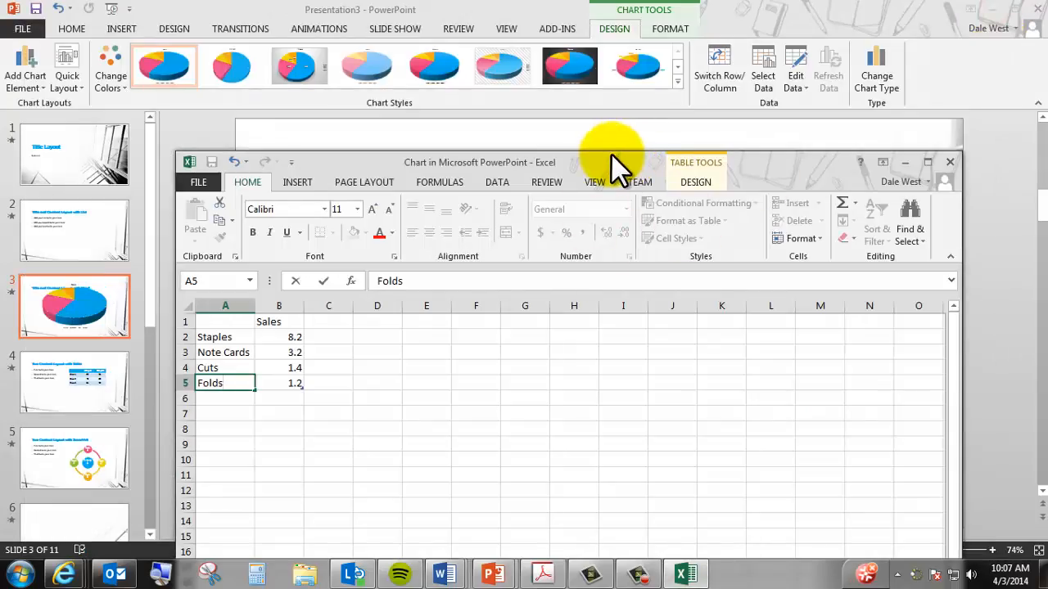
- Set the Sales values to 25 for Staples and 35 for Note Cards
drag(611, 153, 618, 105)
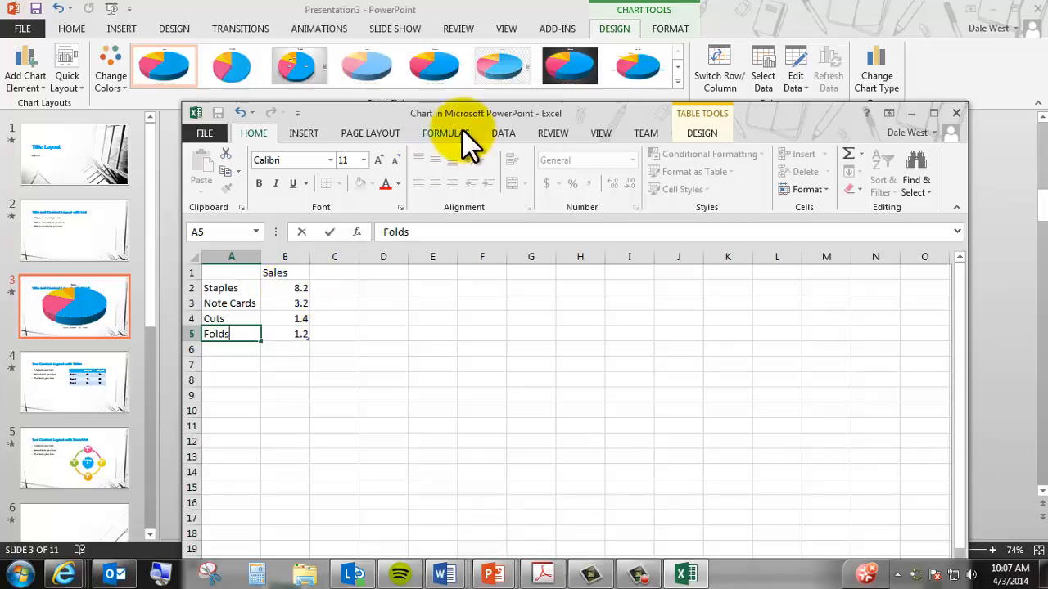
click(296, 286)
double_click(300, 286)
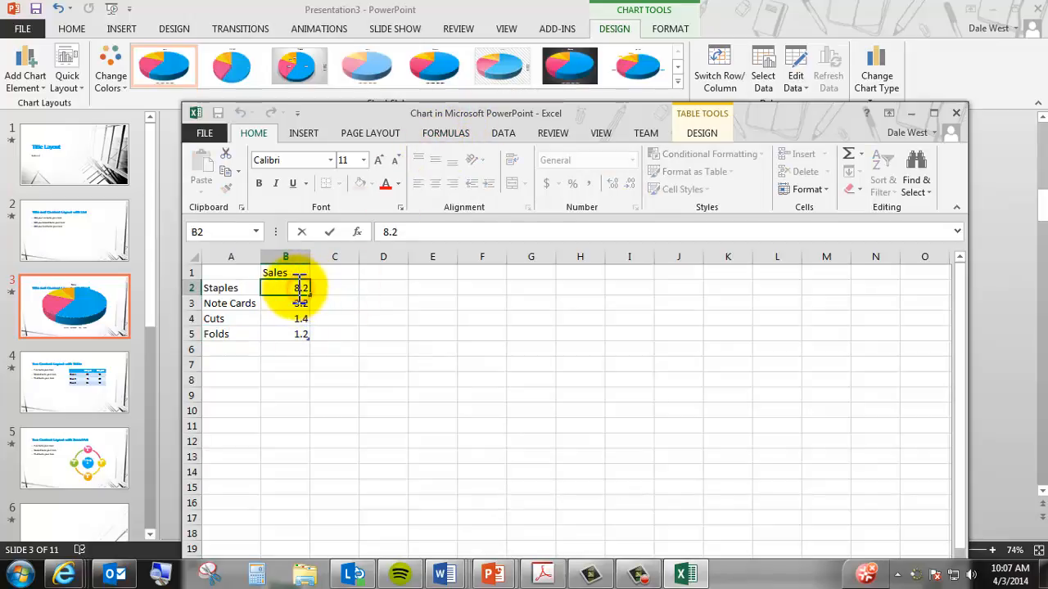
double_click(299, 287)
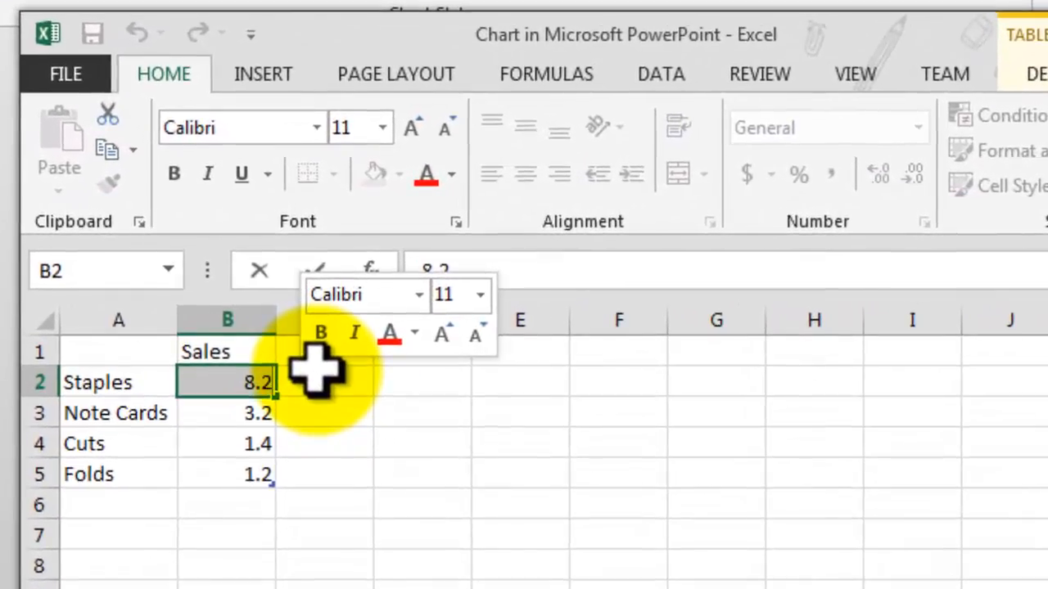
text(25)
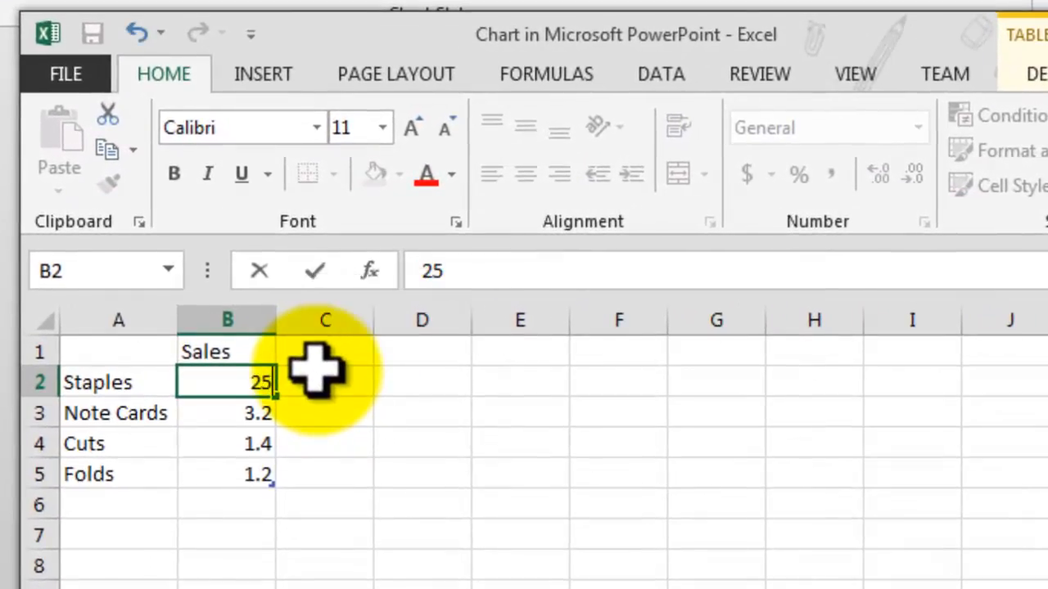
click(245, 413)
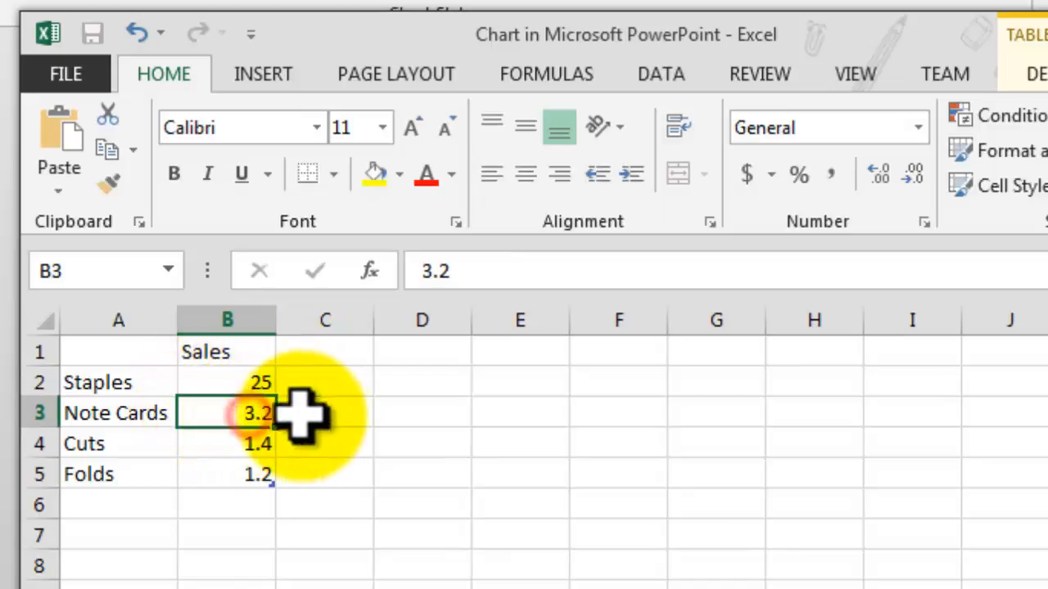
double_click(243, 413)
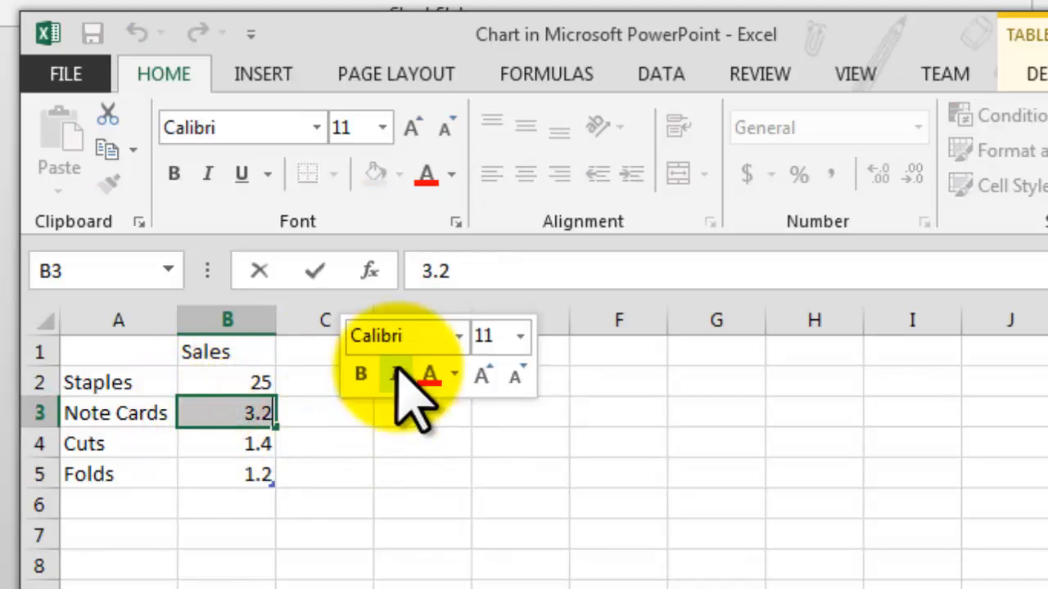
text(40)
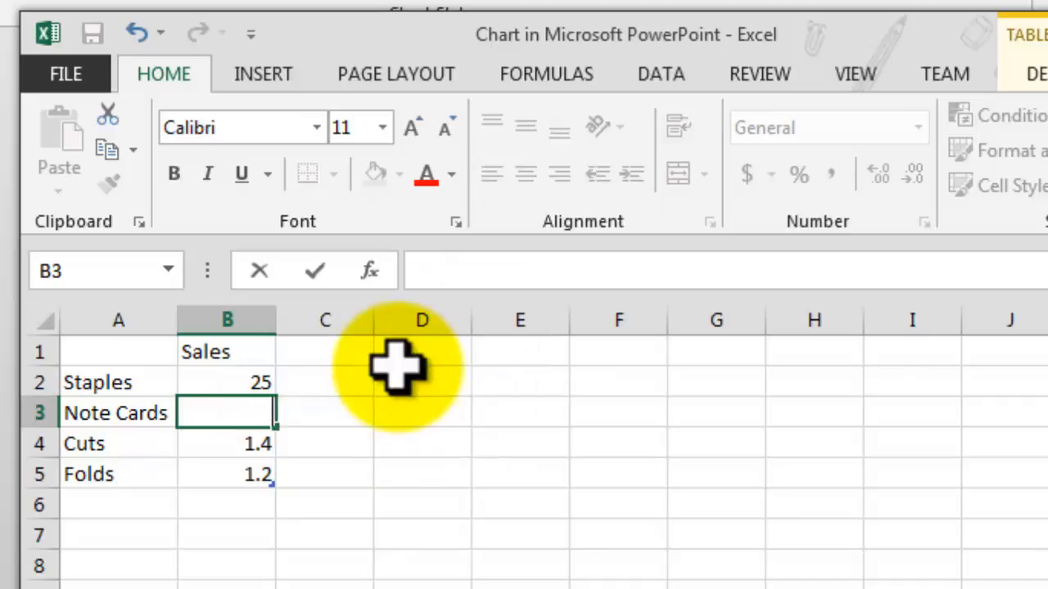
- Set the Sales values to 5 for Cuts and 50 for Folds, and move the data sheet to uncover the pie chart
click(228, 446)
double_click(246, 446)
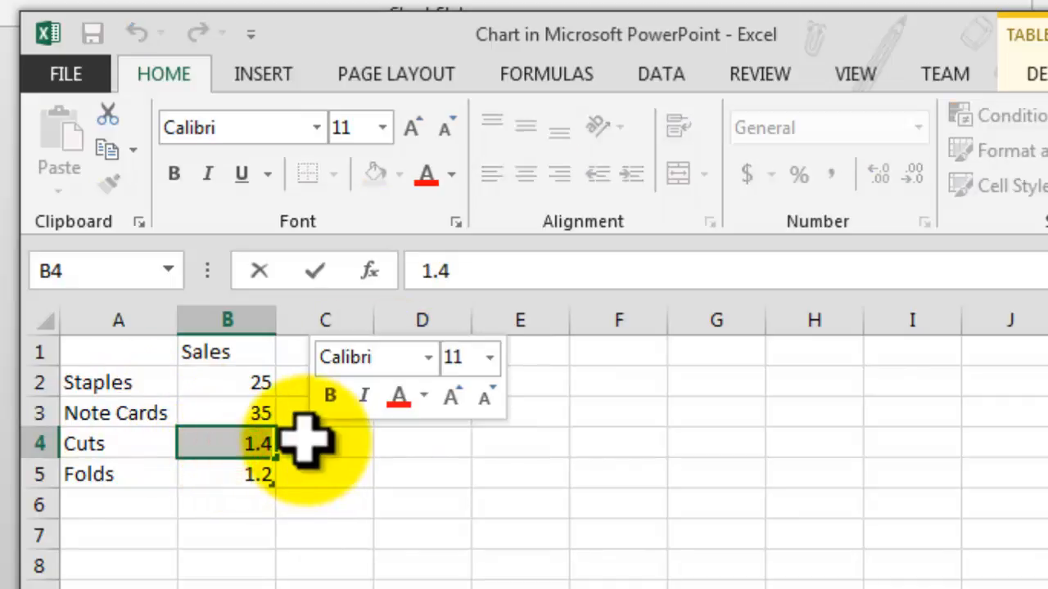
text(5)
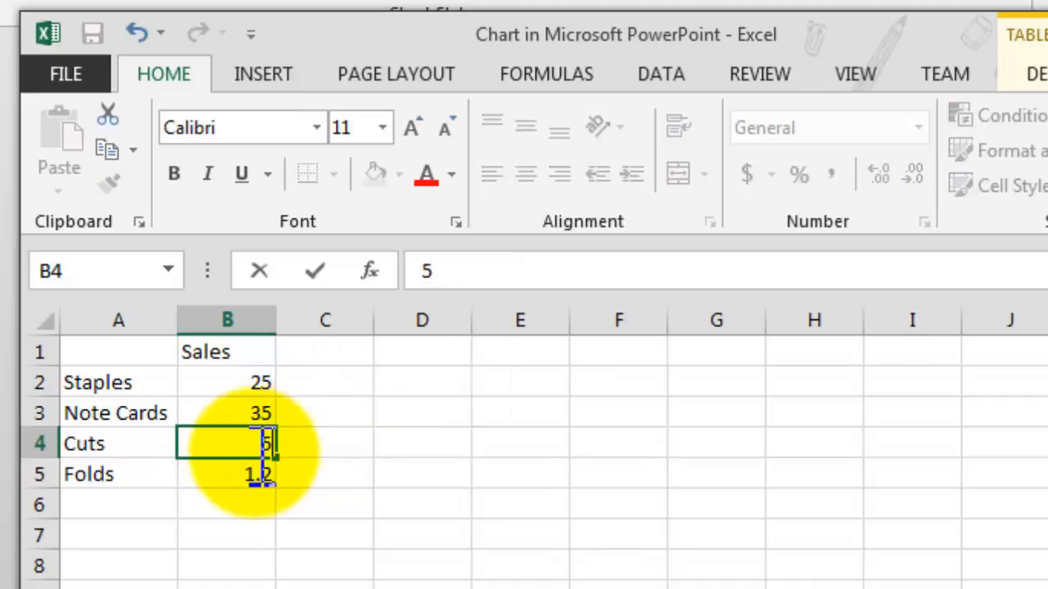
click(246, 473)
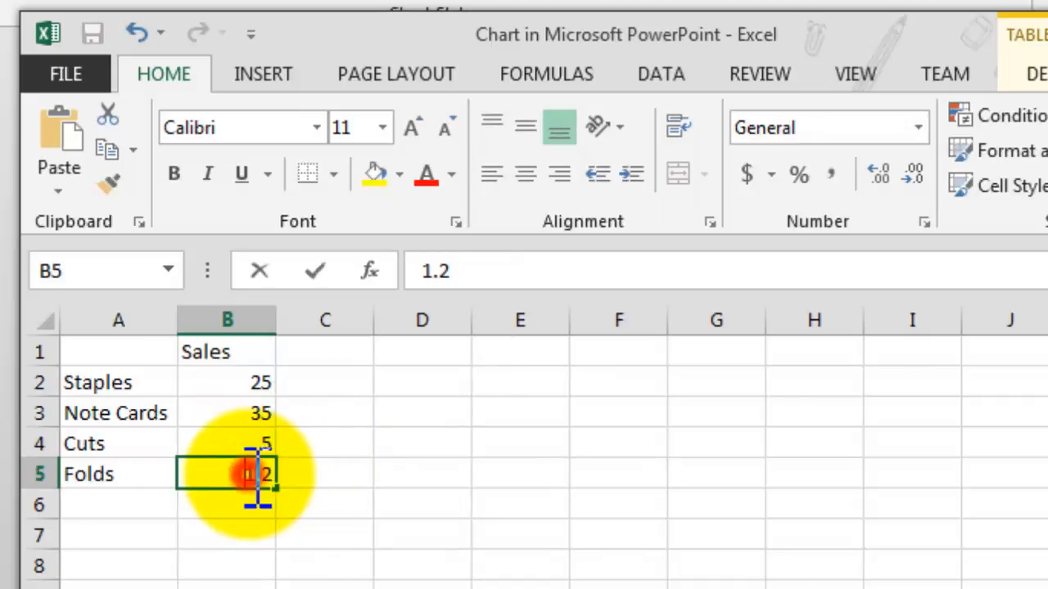
double_click(250, 475)
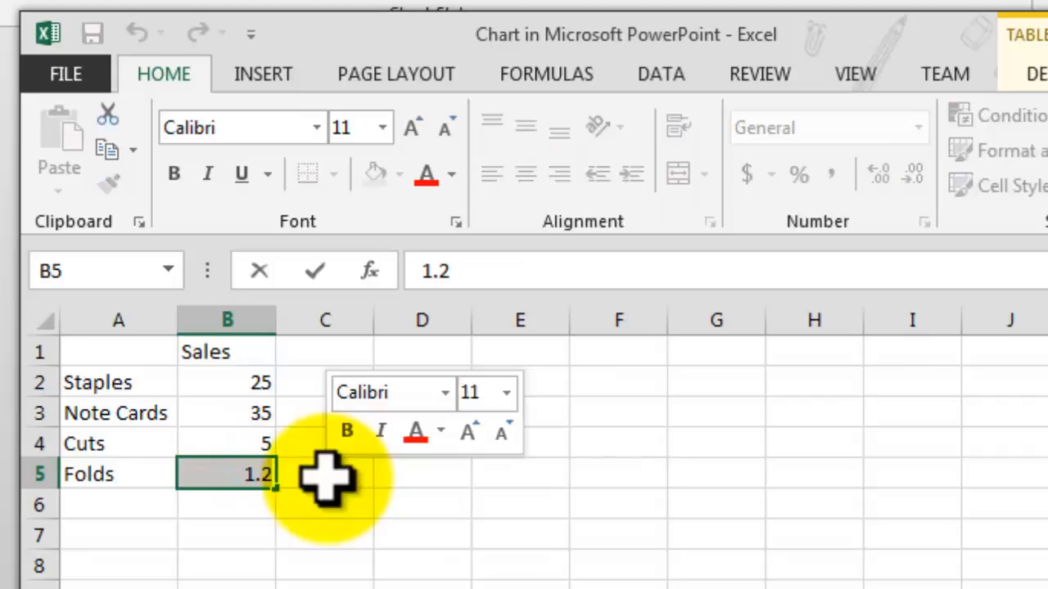
text(50)
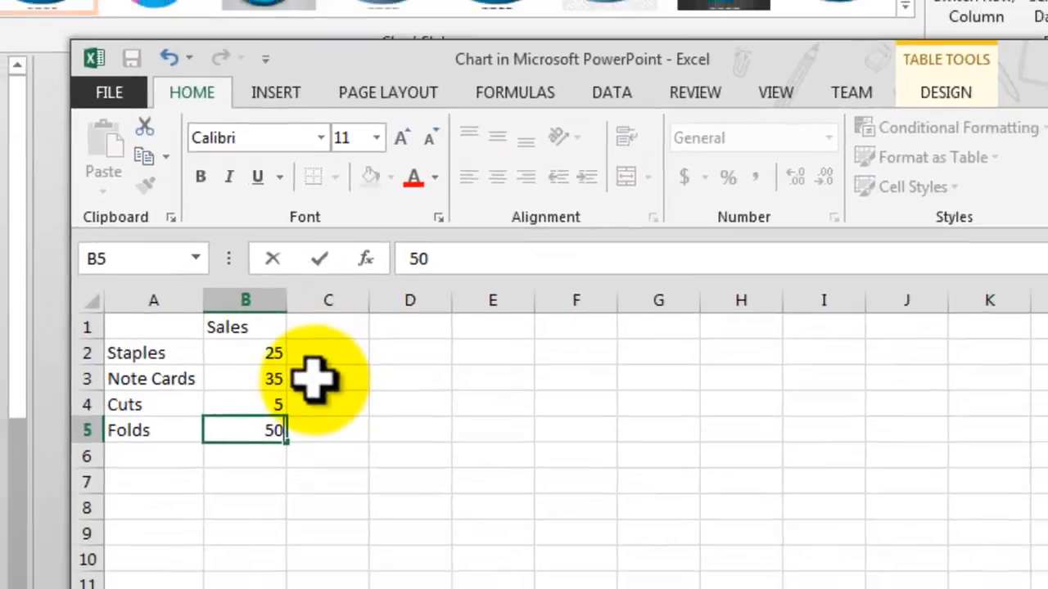
click(325, 414)
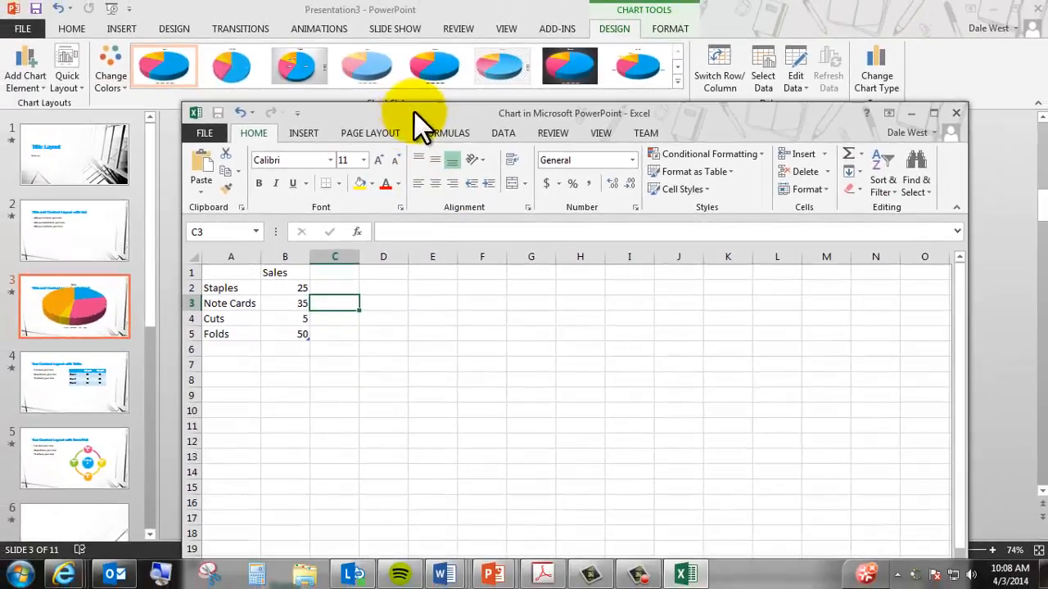
drag(417, 114, 413, 395)
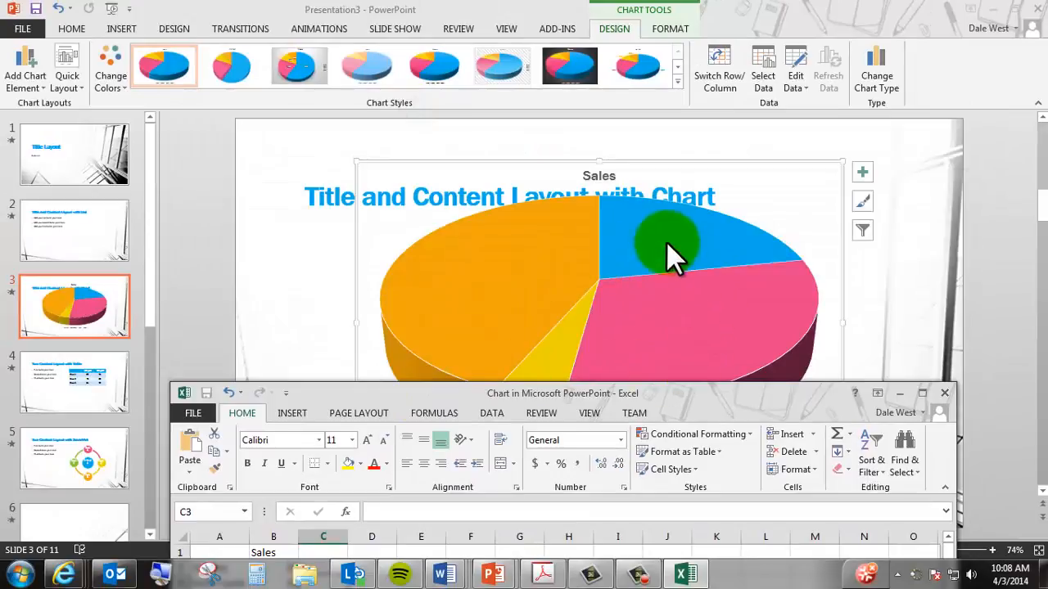
- Close the pie chart's data sheet to return to slide 3
drag(464, 398, 406, 168)
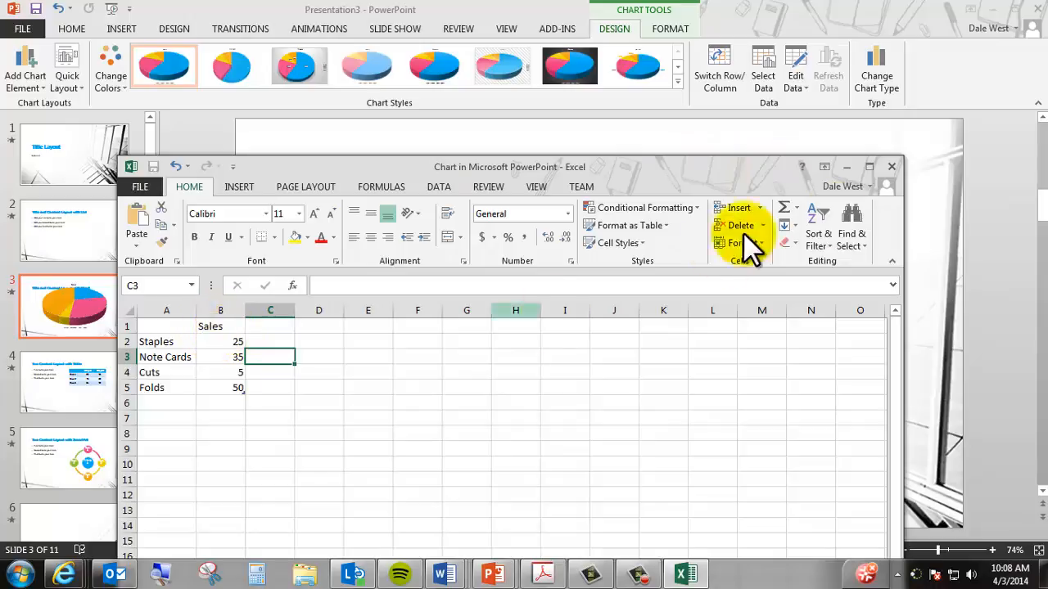
click(891, 166)
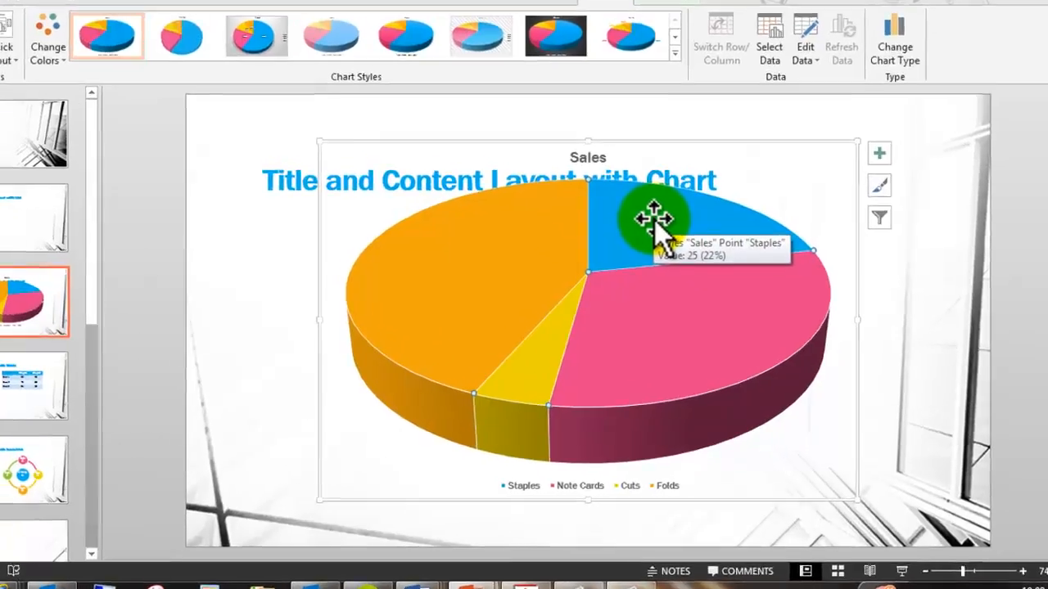
- Reopen the pie chart's data for editing in Excel 2013, and close it again
right_click(656, 221)
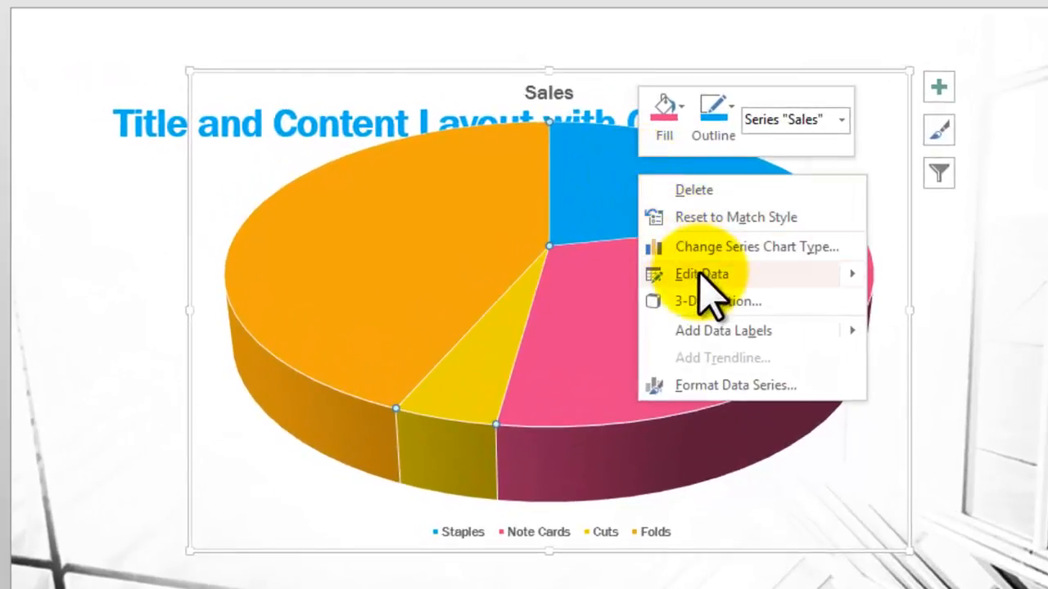
mouse_move(709, 297)
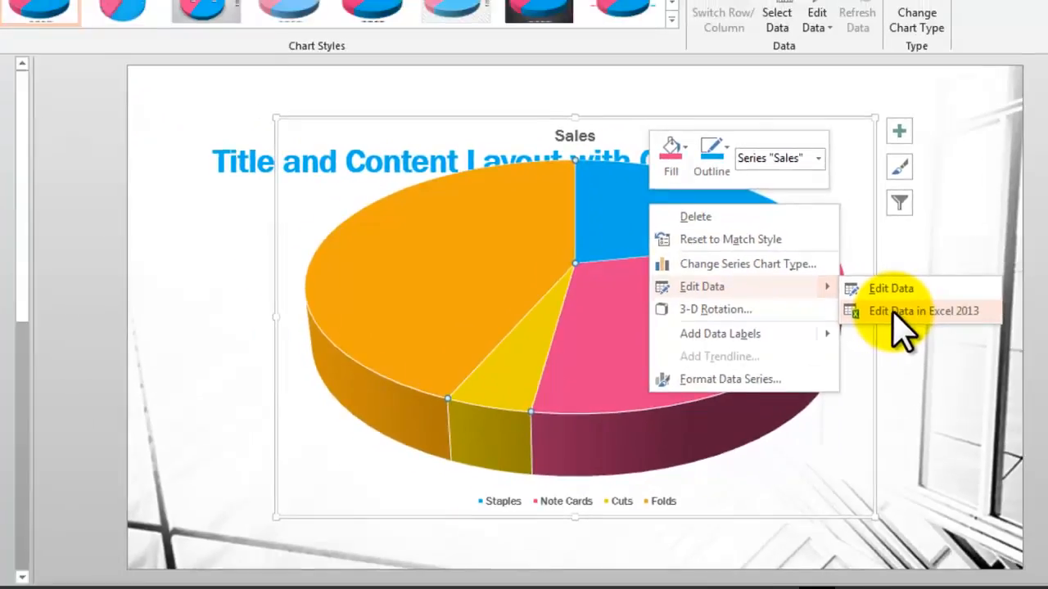
click(894, 315)
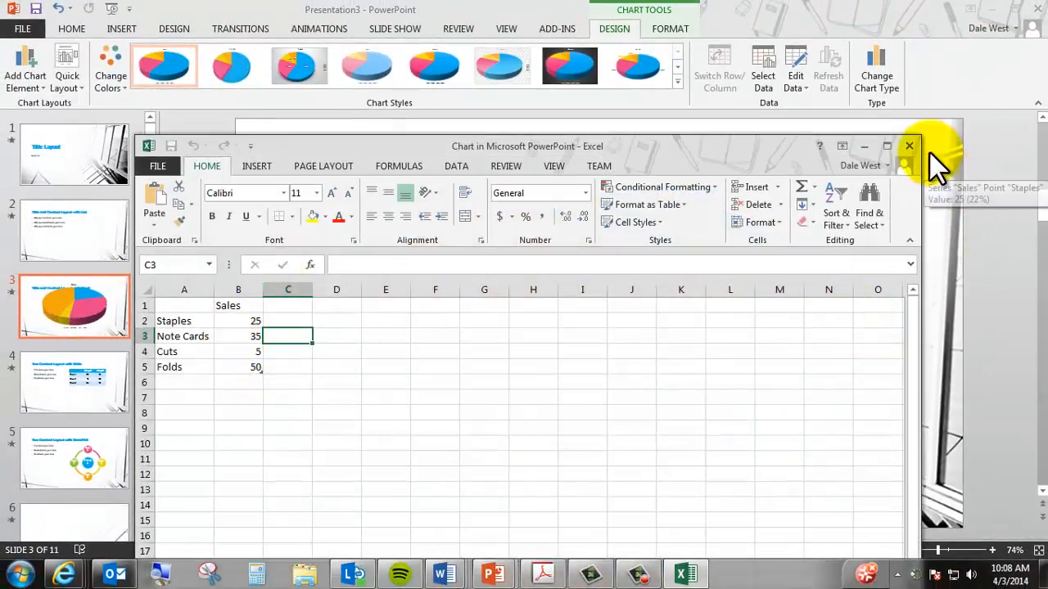
click(909, 146)
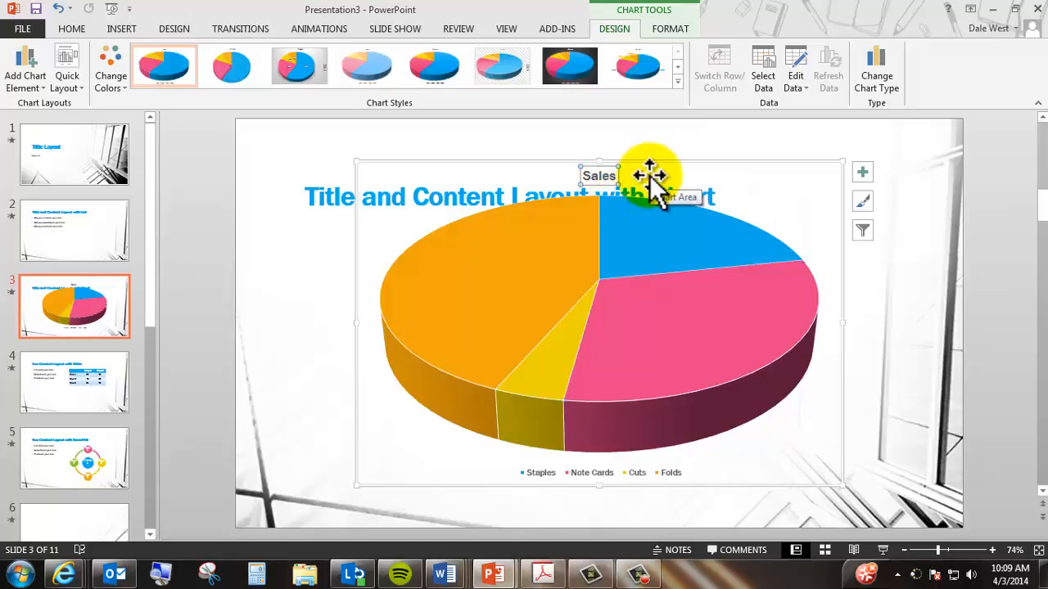
- Delete the Sales chart title and move the slide title up above the pie
key(Delete)
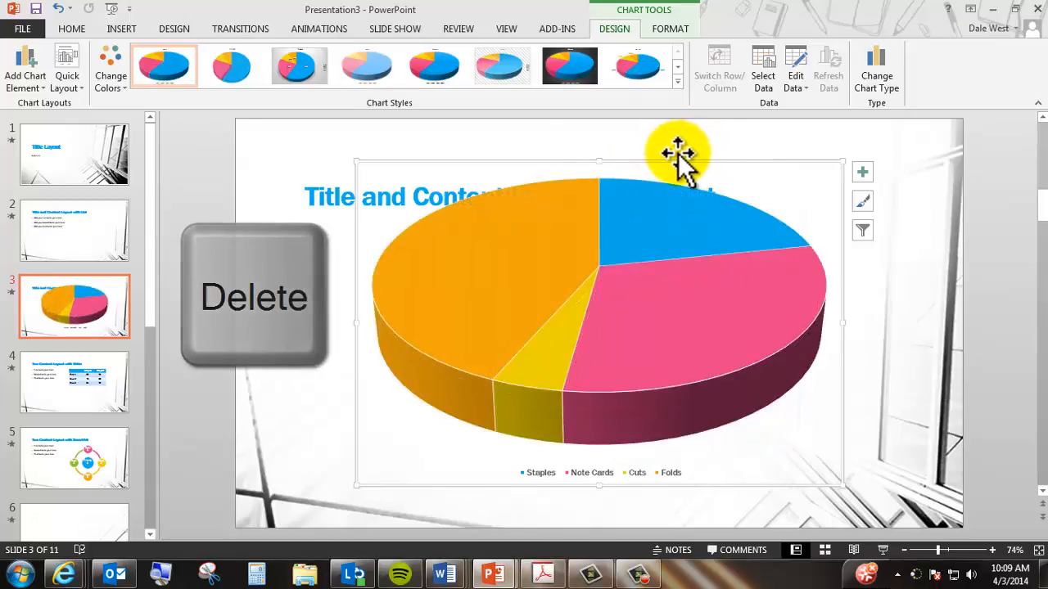
click(340, 198)
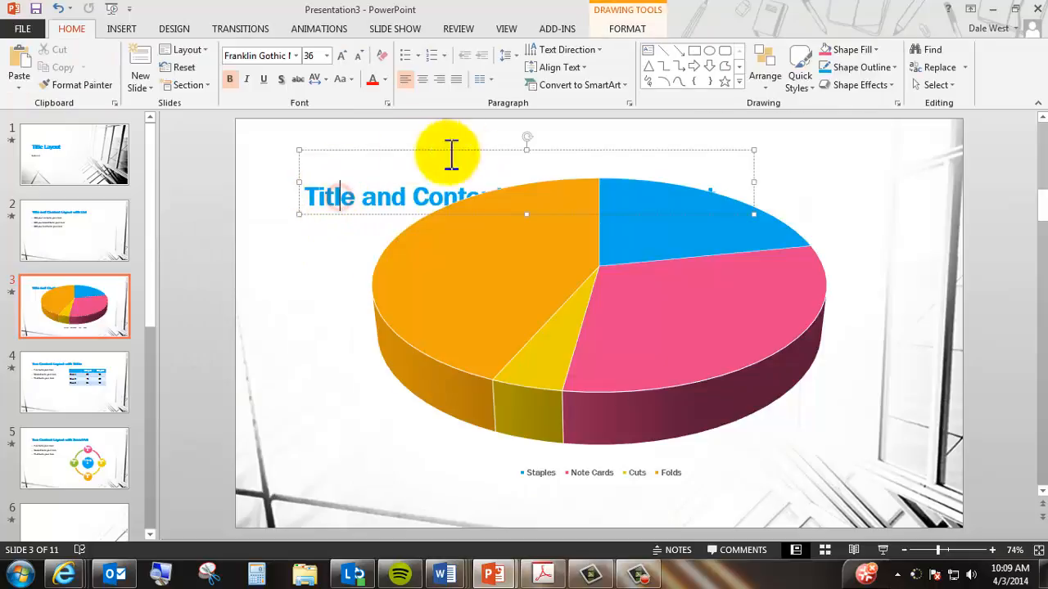
drag(564, 149, 614, 106)
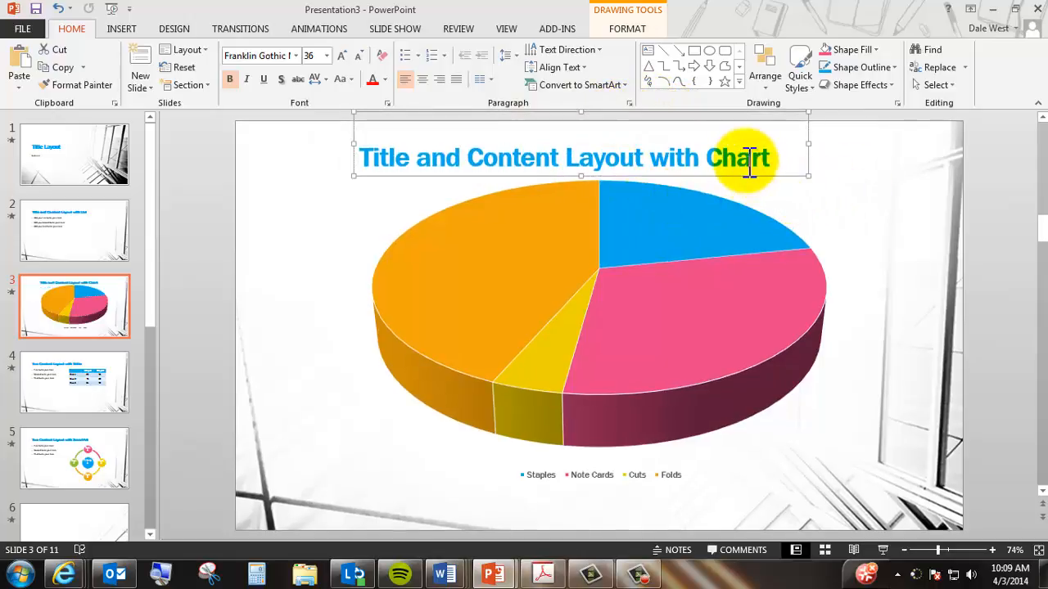
- Open the shape and text formatting options for the slide title, and deselect the chart
click(474, 156)
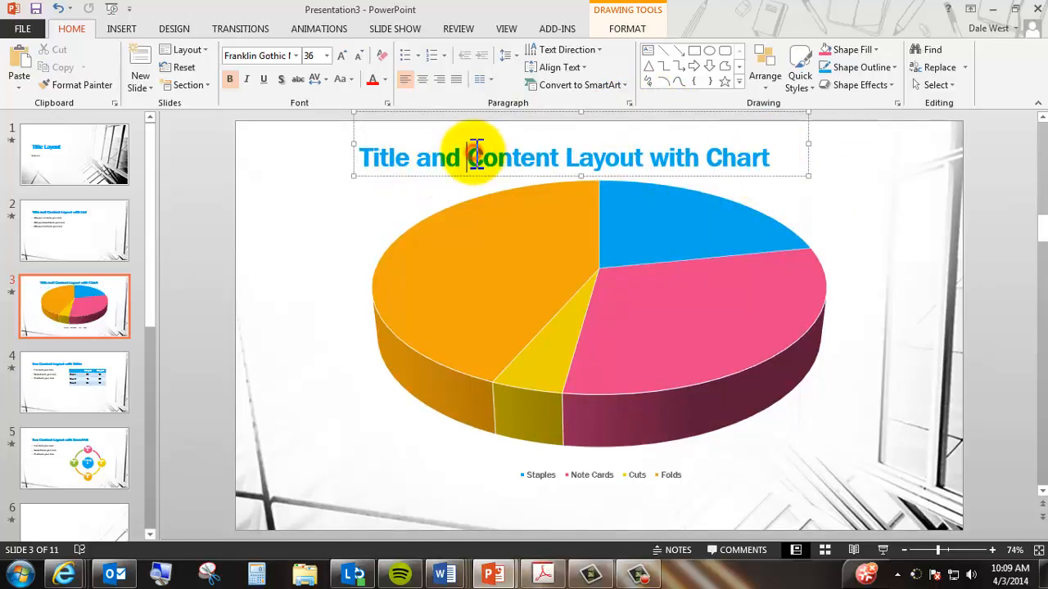
click(627, 29)
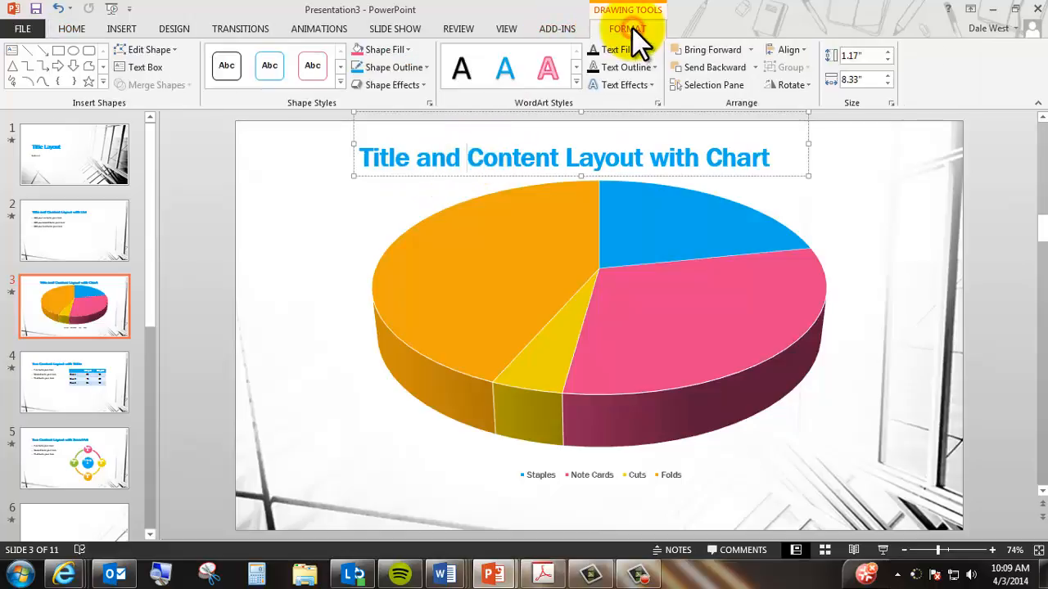
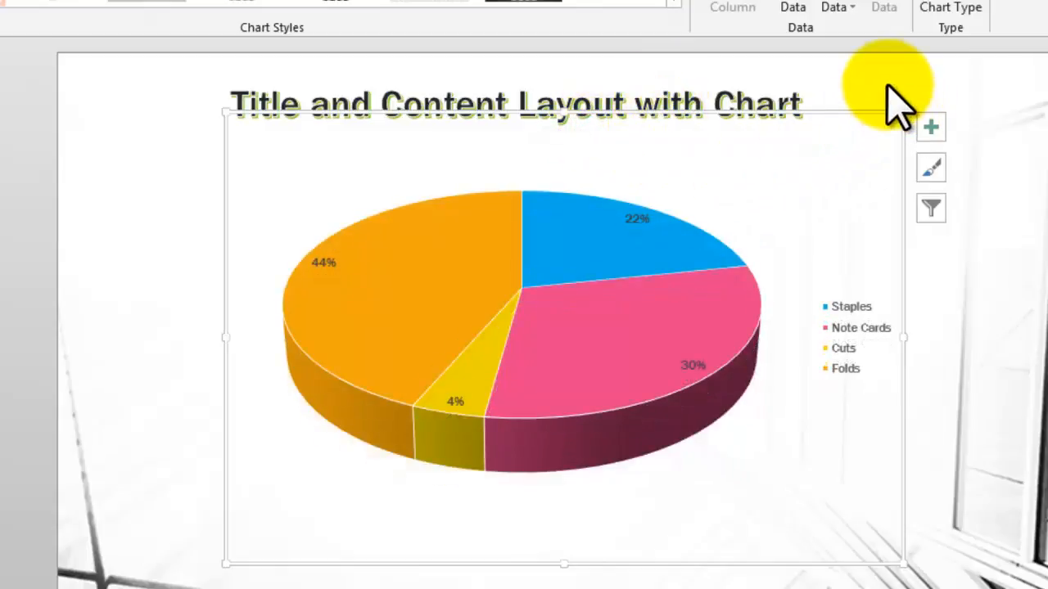
click(896, 90)
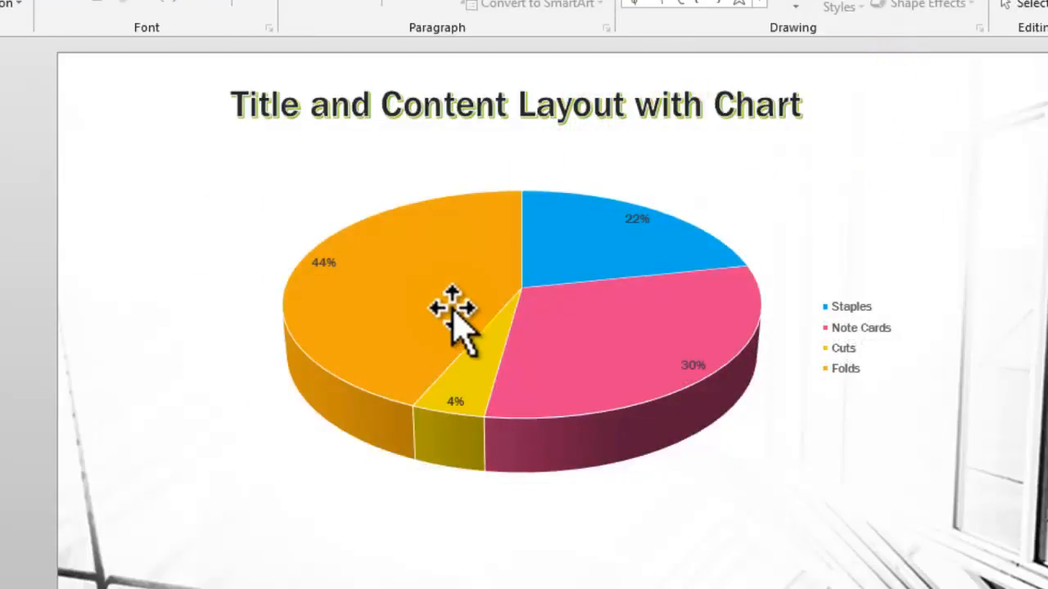
mouse_move(453, 315)
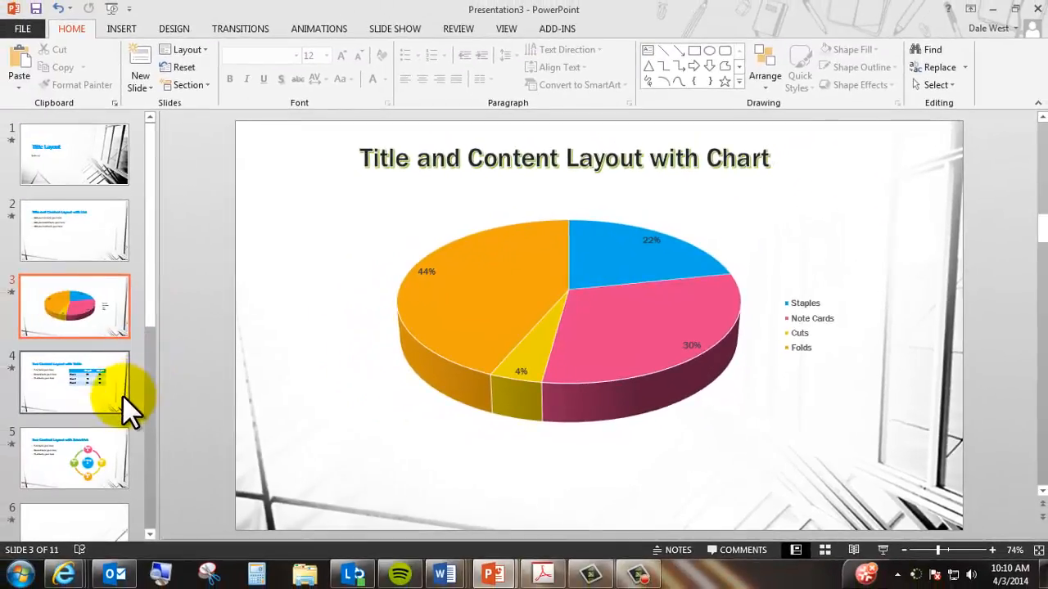
- Delete the title text on slide 4 together with its empty title placeholder
click(115, 410)
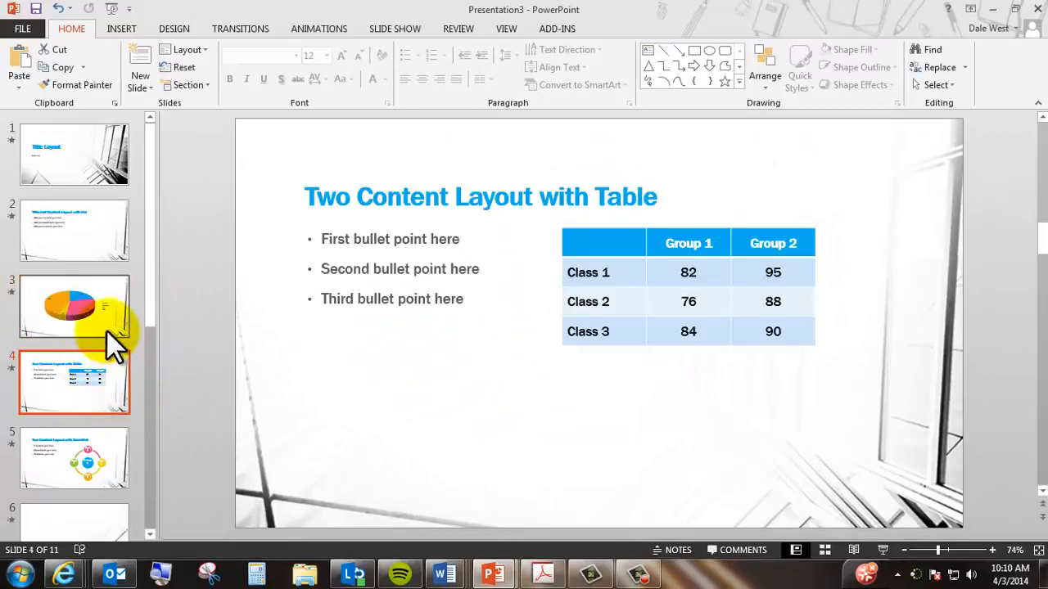
click(465, 185)
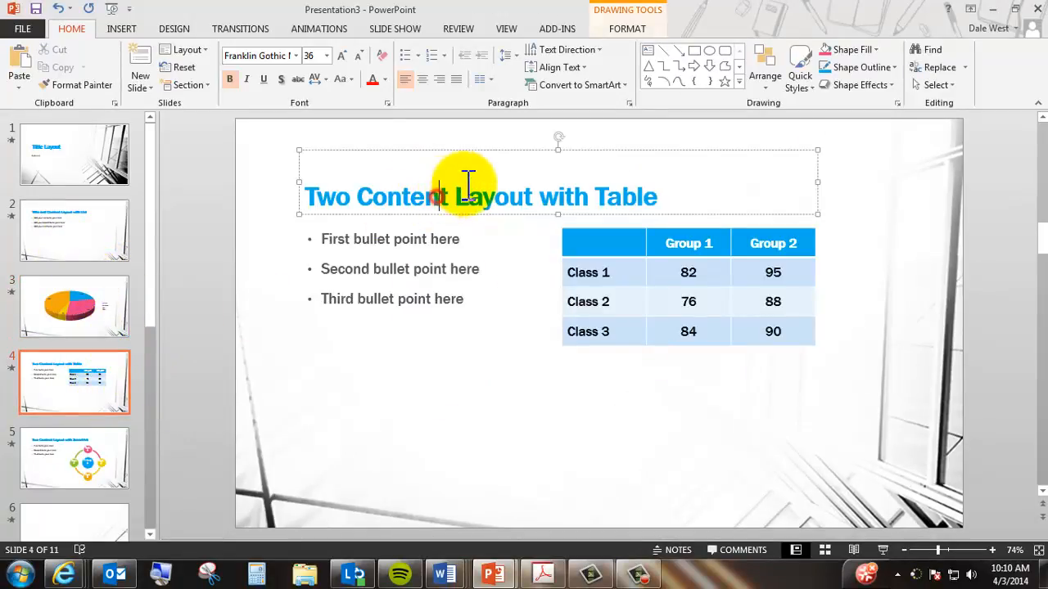
key(Delete)
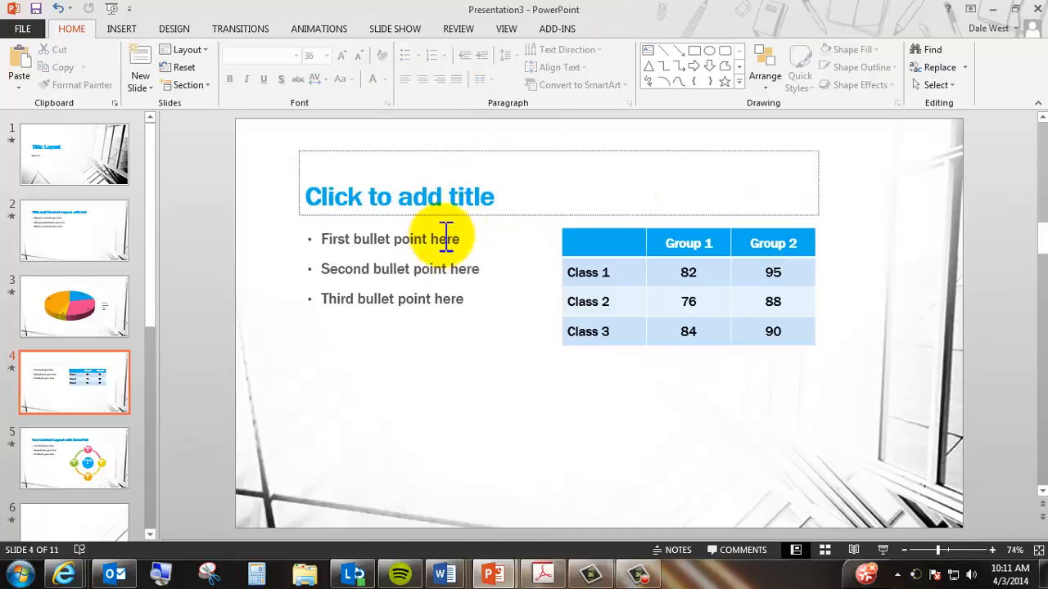
click(533, 150)
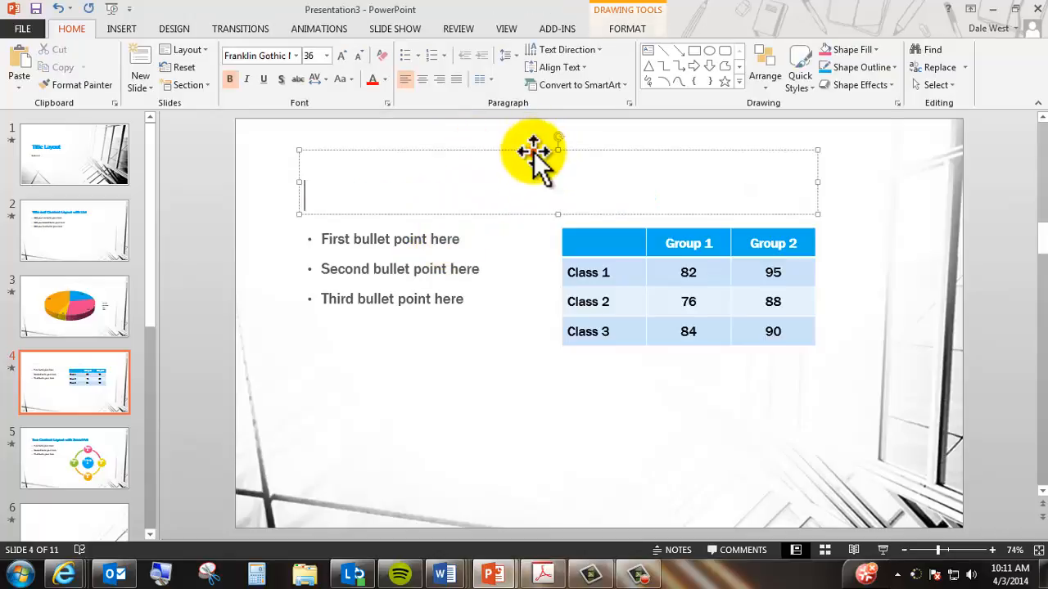
click(421, 215)
- Delete the three-bullet text box on slide 4 and the empty content placeholder it leaves behind
click(439, 232)
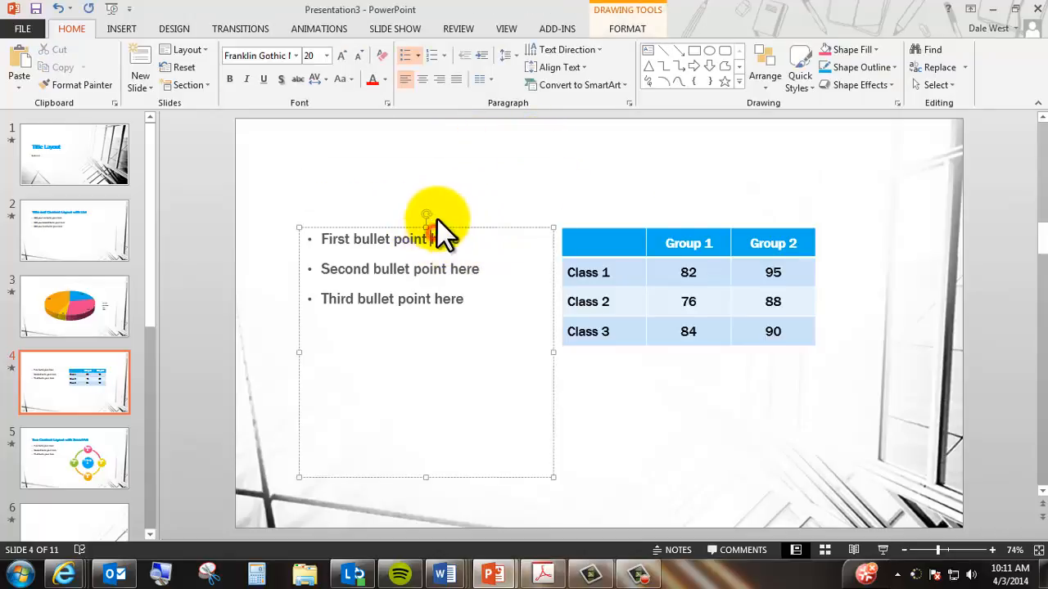
click(444, 225)
key(Delete)
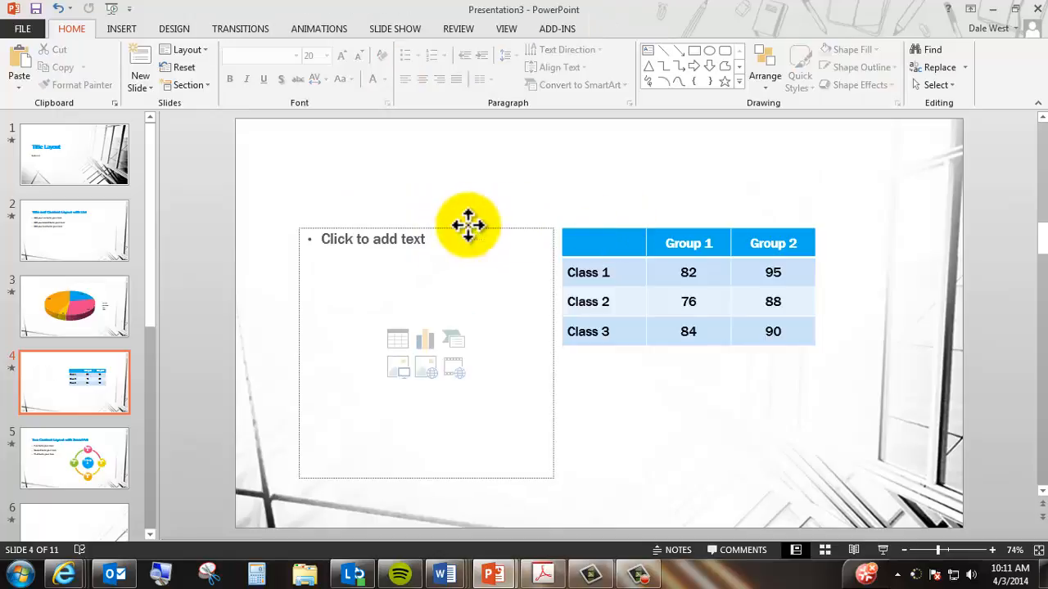
click(467, 225)
key(Delete)
- Delete the class and group table on slide 4 and its empty content placeholder
click(578, 219)
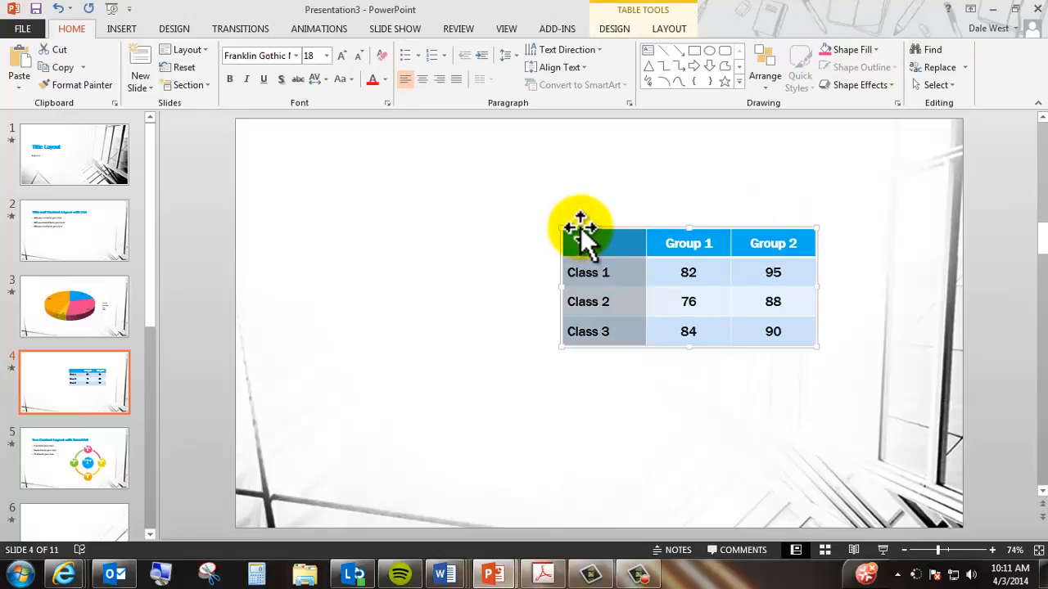
click(580, 228)
key(Delete)
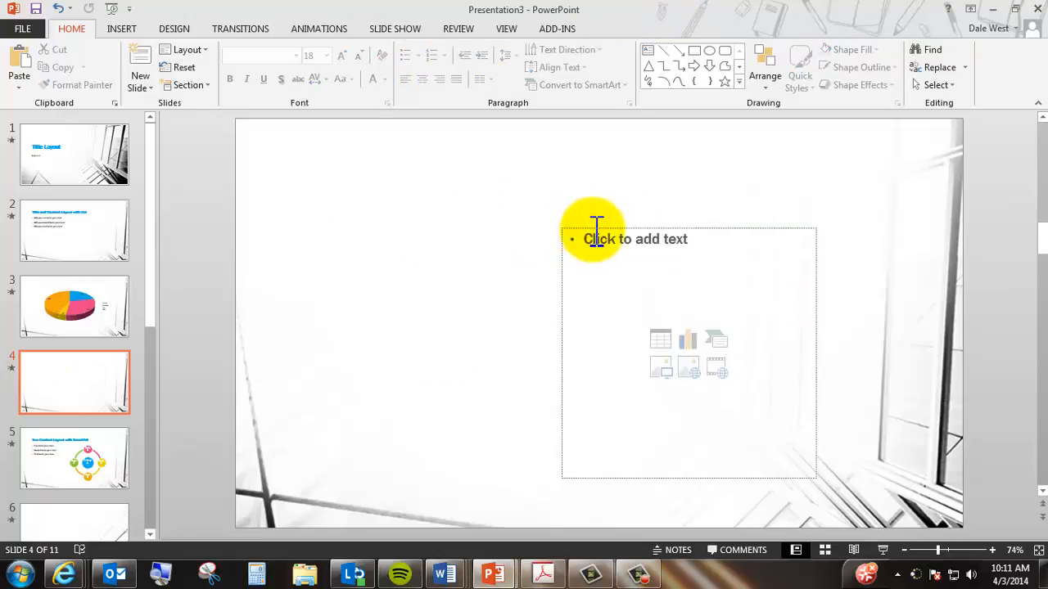
click(594, 227)
key(Delete)
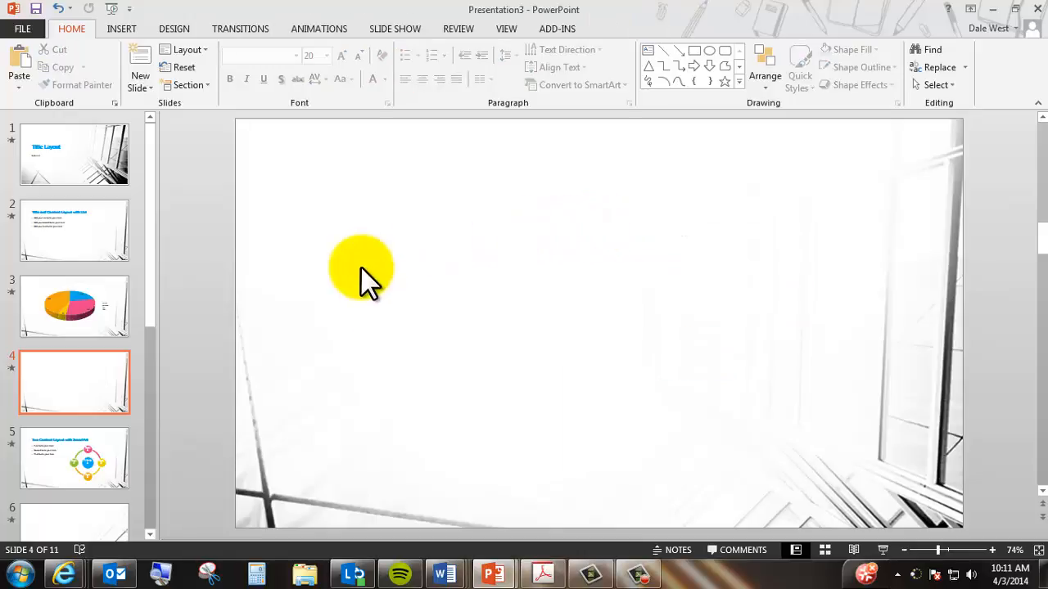
- Review the pie chart on slide 3, examine Presentation1's column chart on slide 4, and return to the blank slide 4 in Presentation3
click(111, 294)
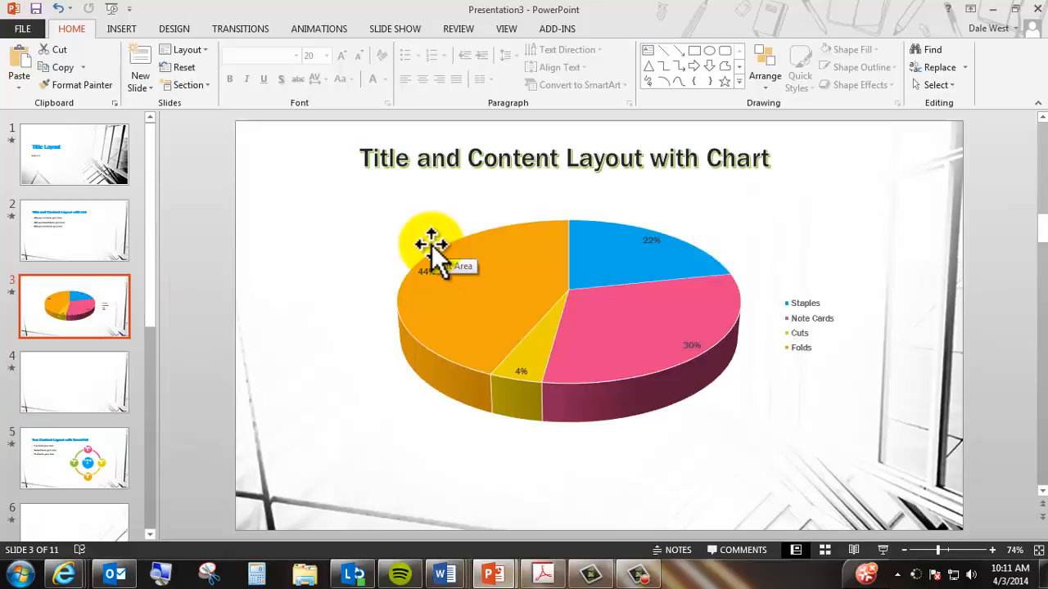
click(89, 368)
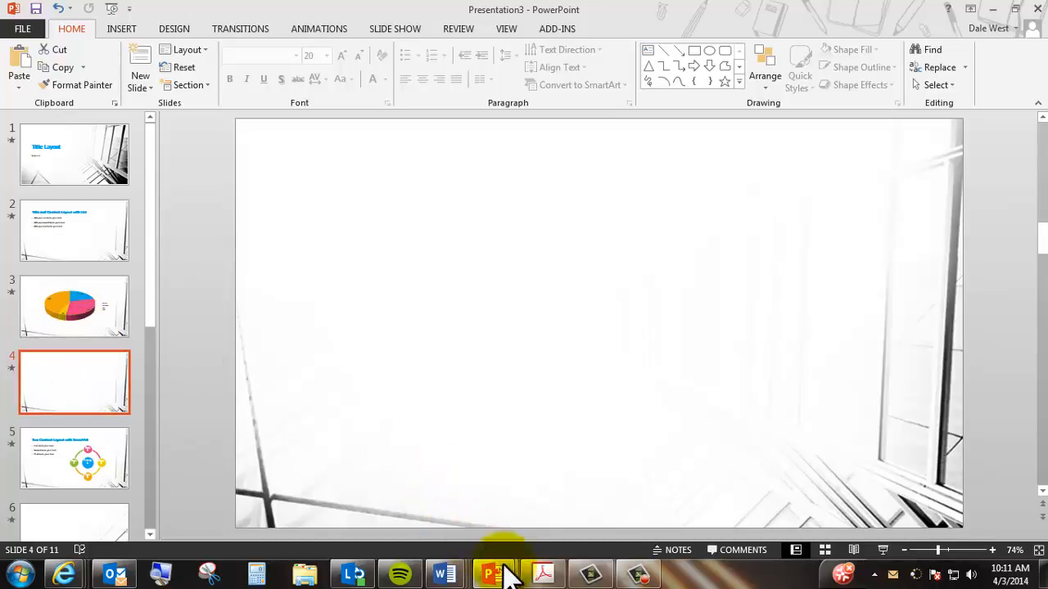
mouse_move(504, 565)
click(421, 511)
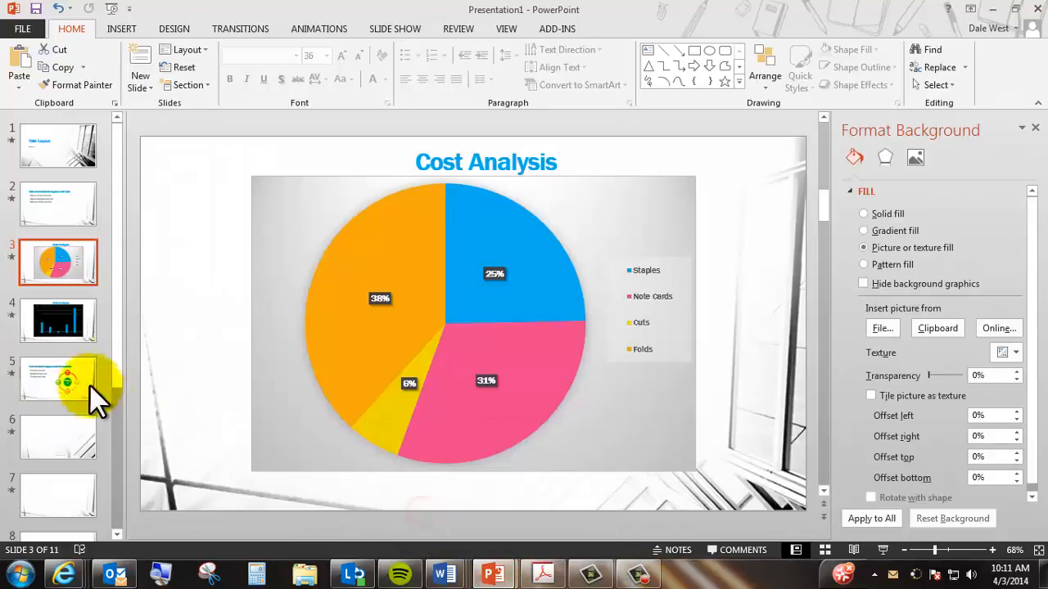
click(55, 337)
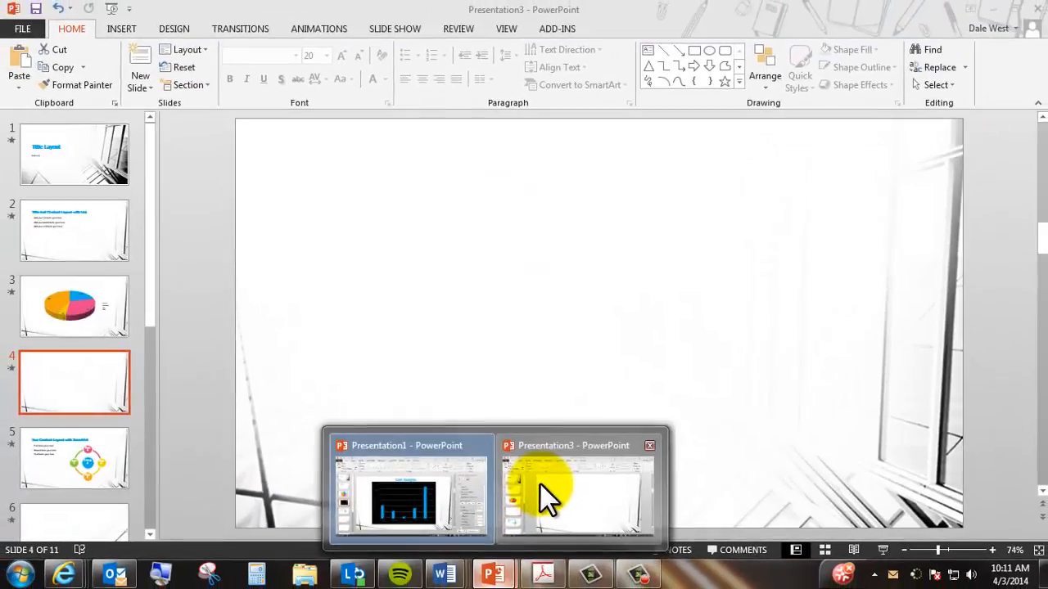
click(540, 483)
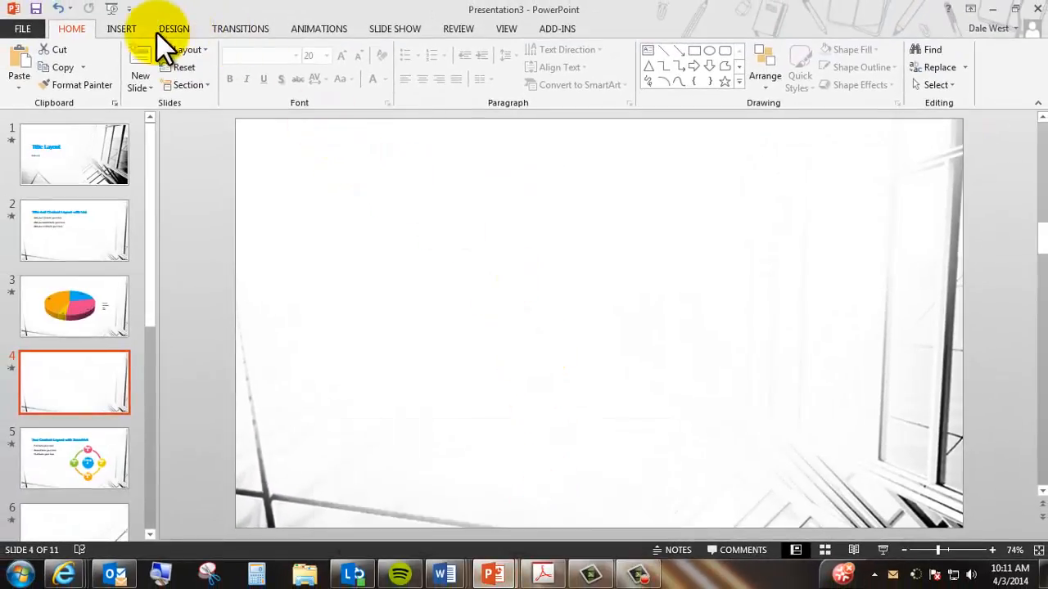
- Insert a 3-D Clustered Column chart on the blank slide 4
click(125, 28)
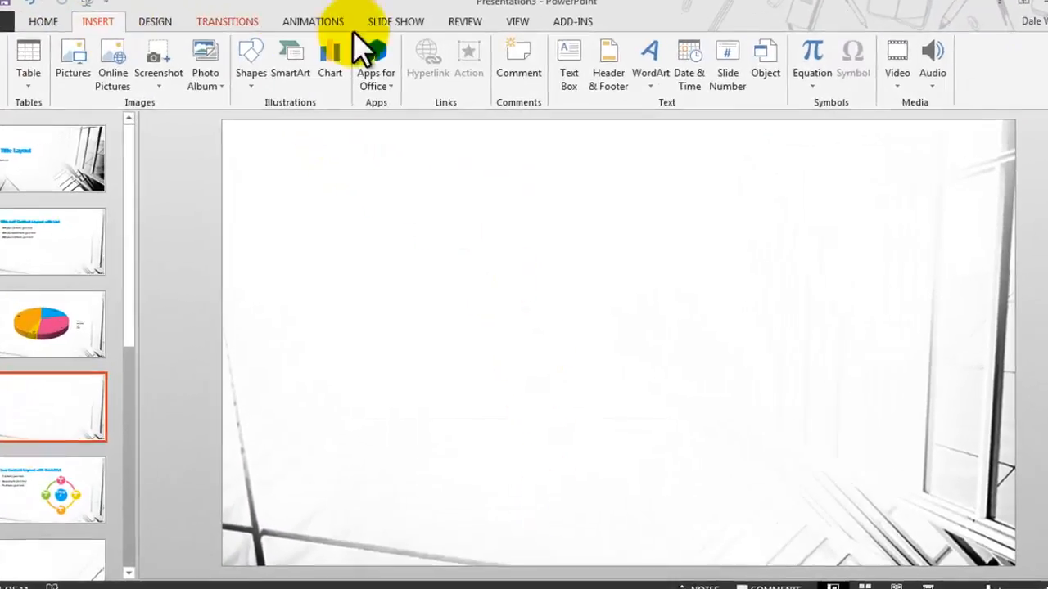
click(331, 59)
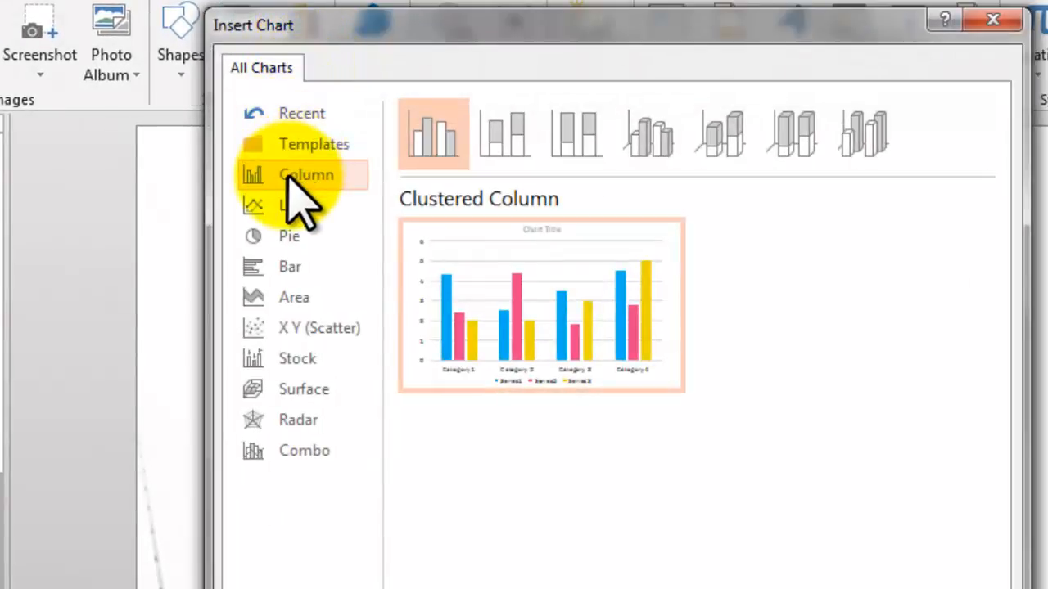
click(649, 134)
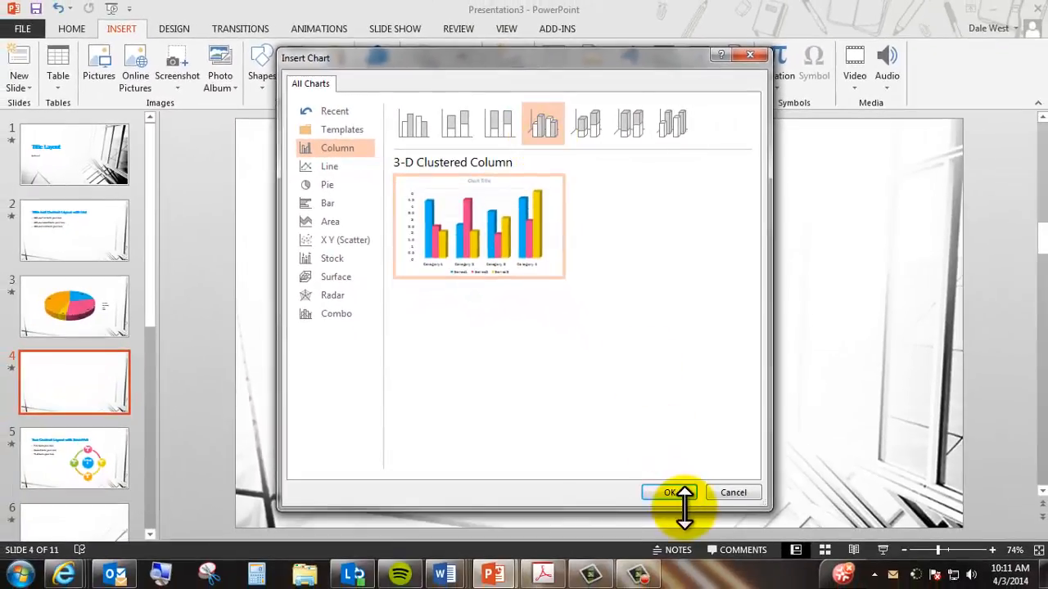
click(677, 494)
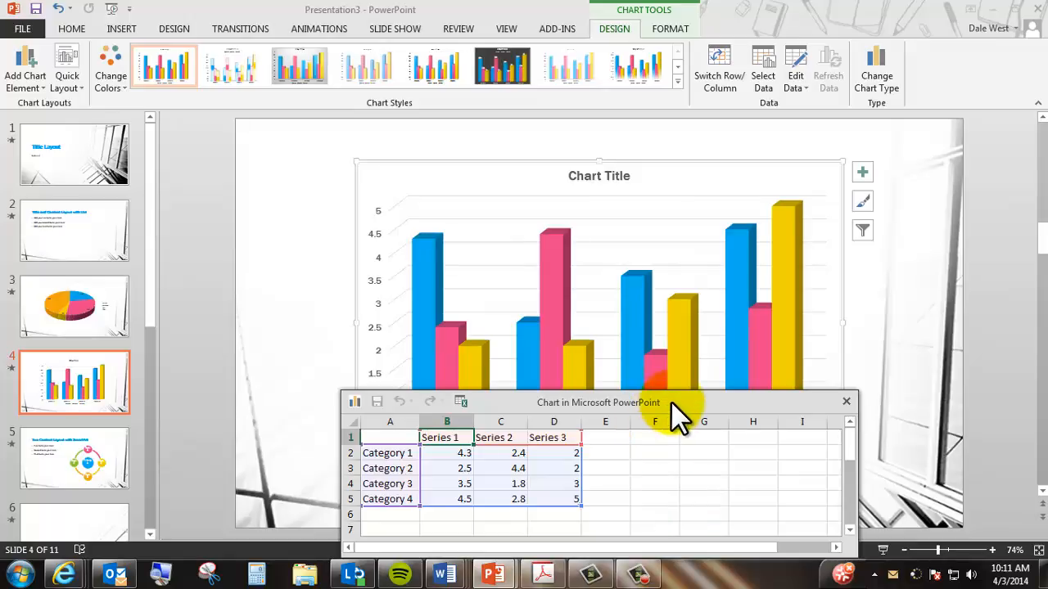
- Open the column chart's data in Excel and move its window down to uncover the chart
drag(671, 401, 611, 179)
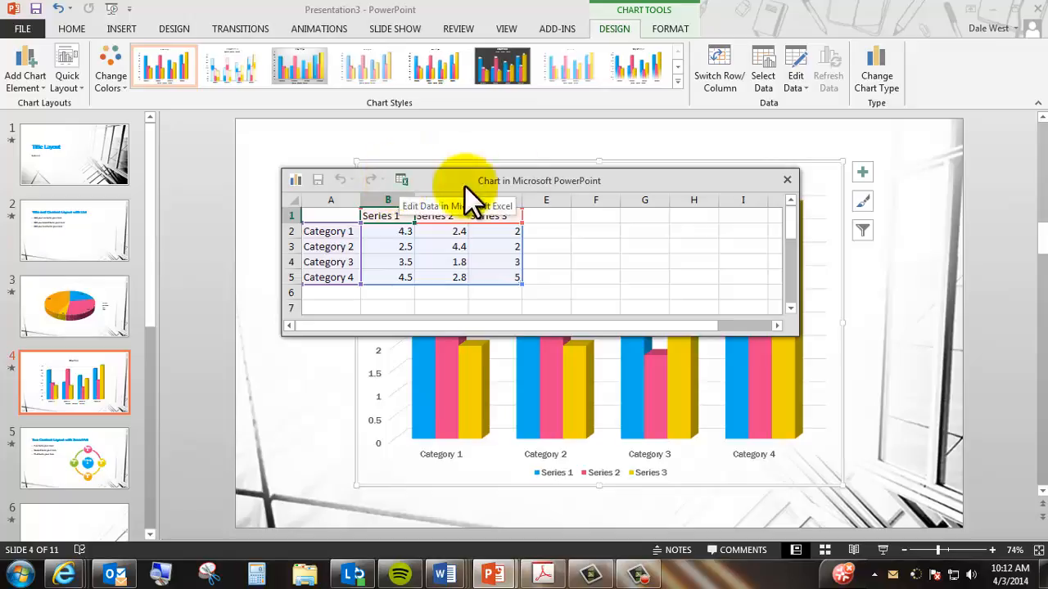
click(401, 178)
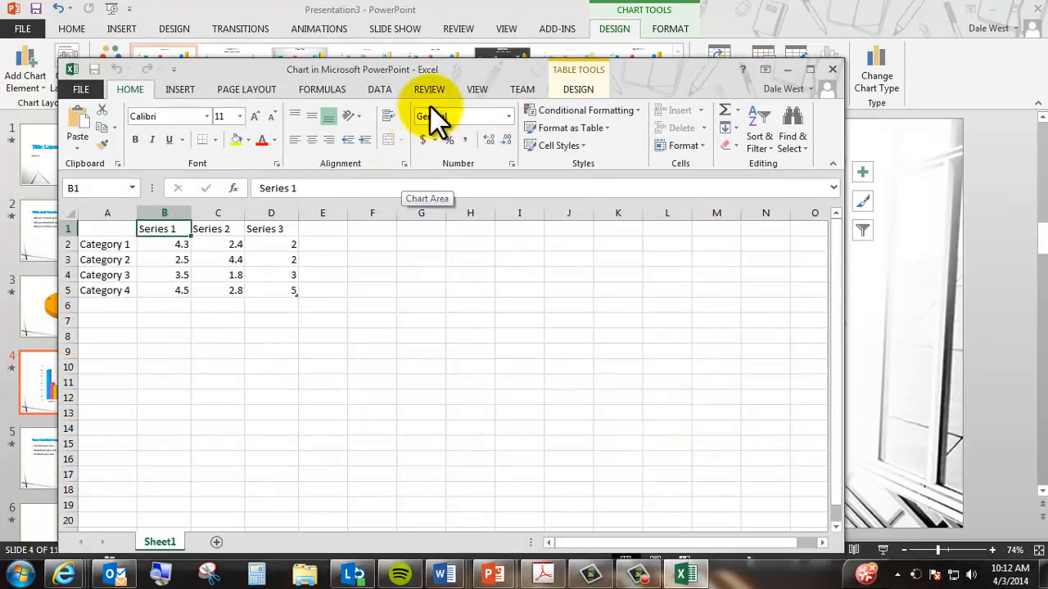
drag(458, 77, 596, 478)
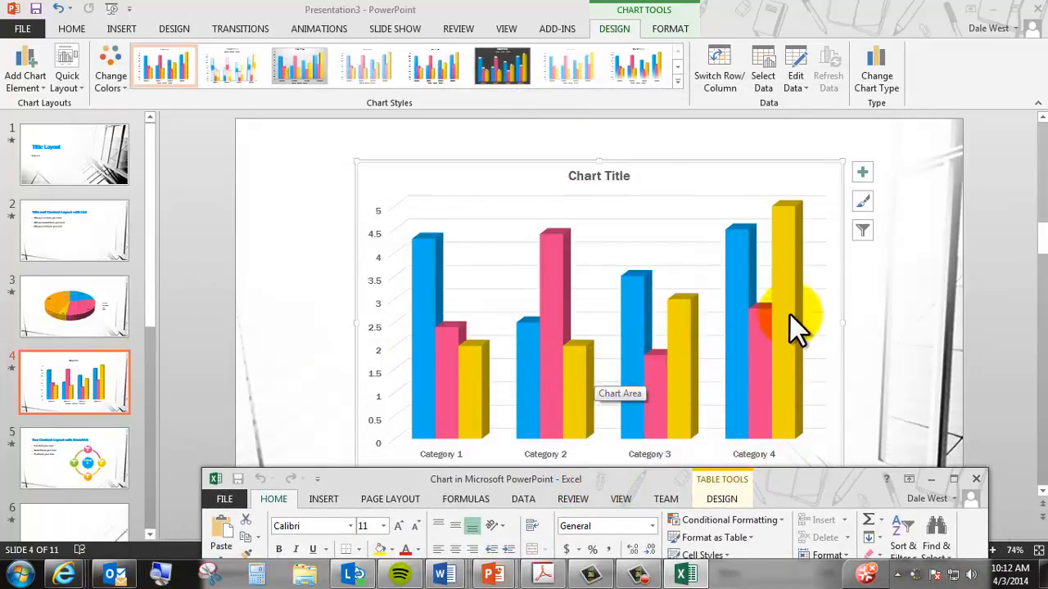
- Rename the first two chart categories in cells A2 and A3 as Staples and Note Cards
drag(796, 487, 795, 187)
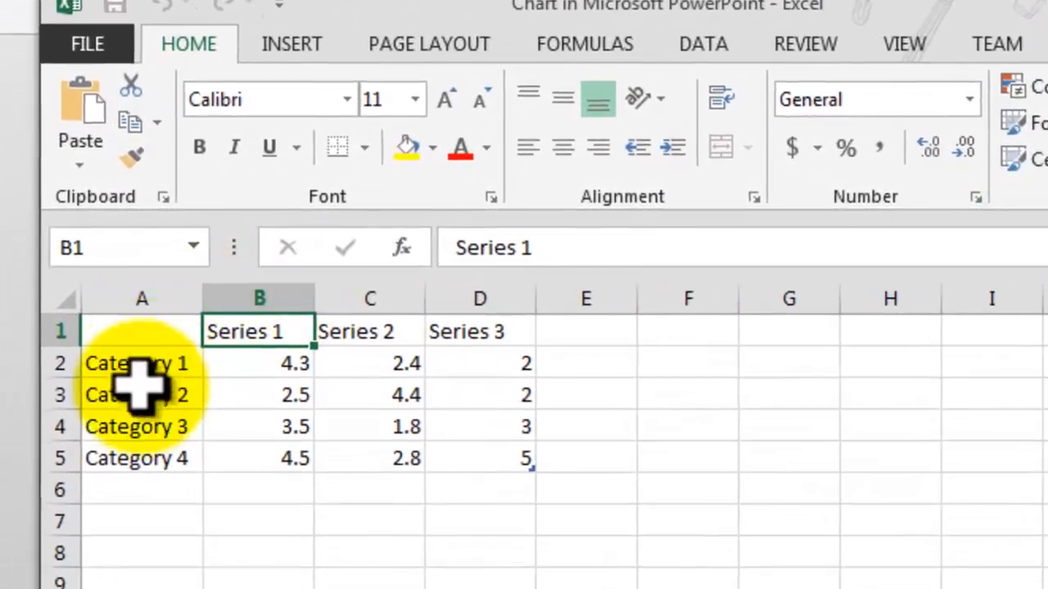
click(146, 362)
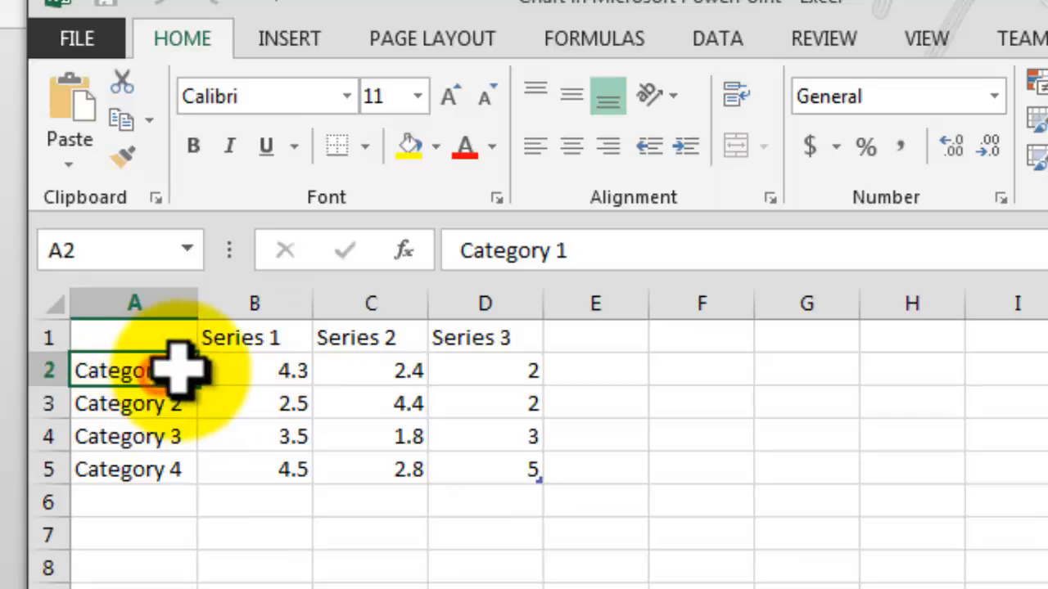
double_click(178, 370)
drag(191, 369, 3, 364)
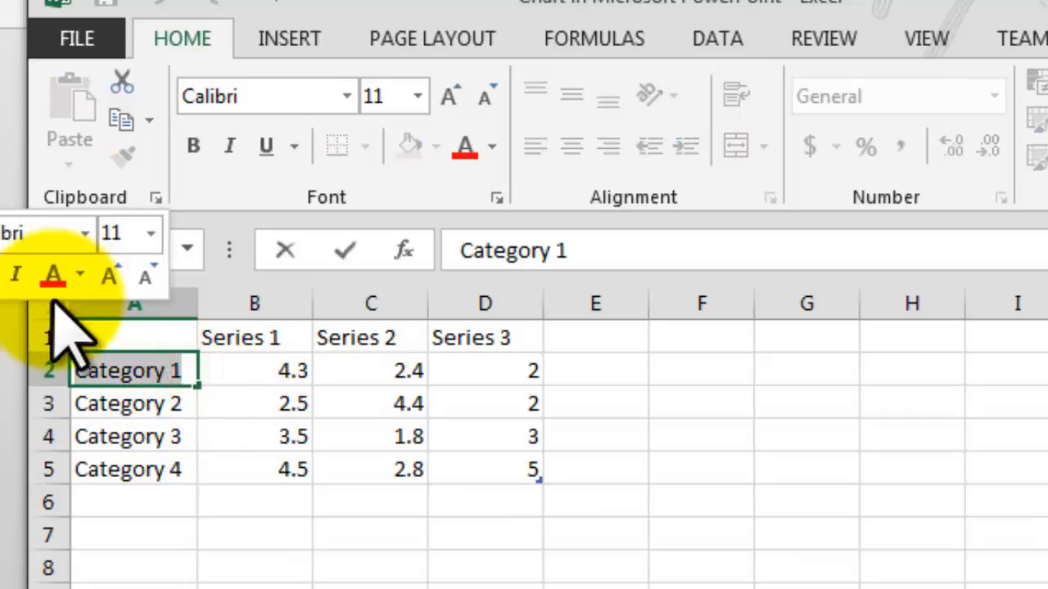
text(Staples)
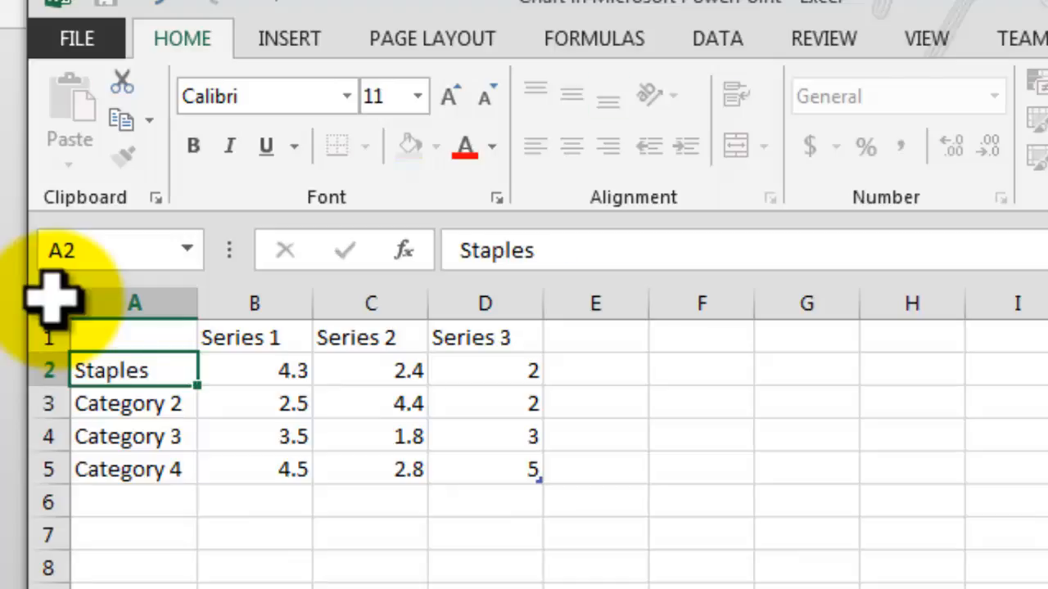
key(Return)
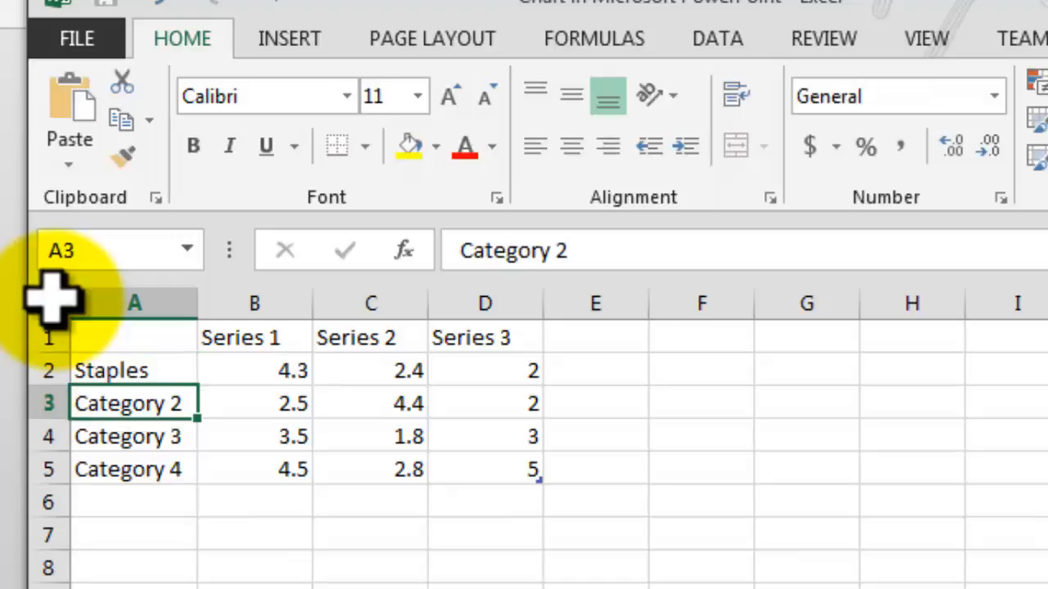
text(Note Cards)
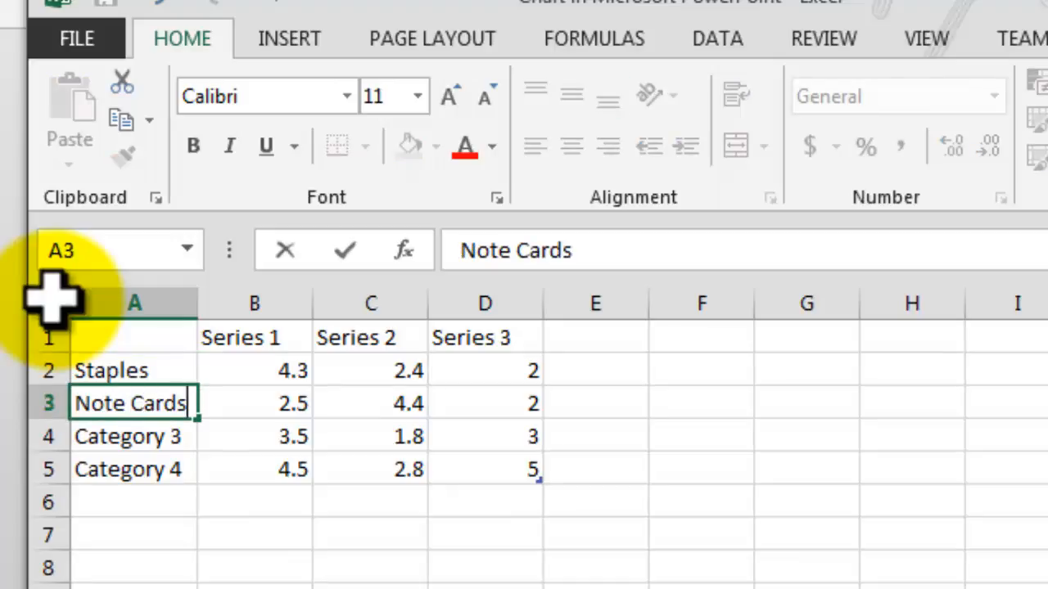
key(Return)
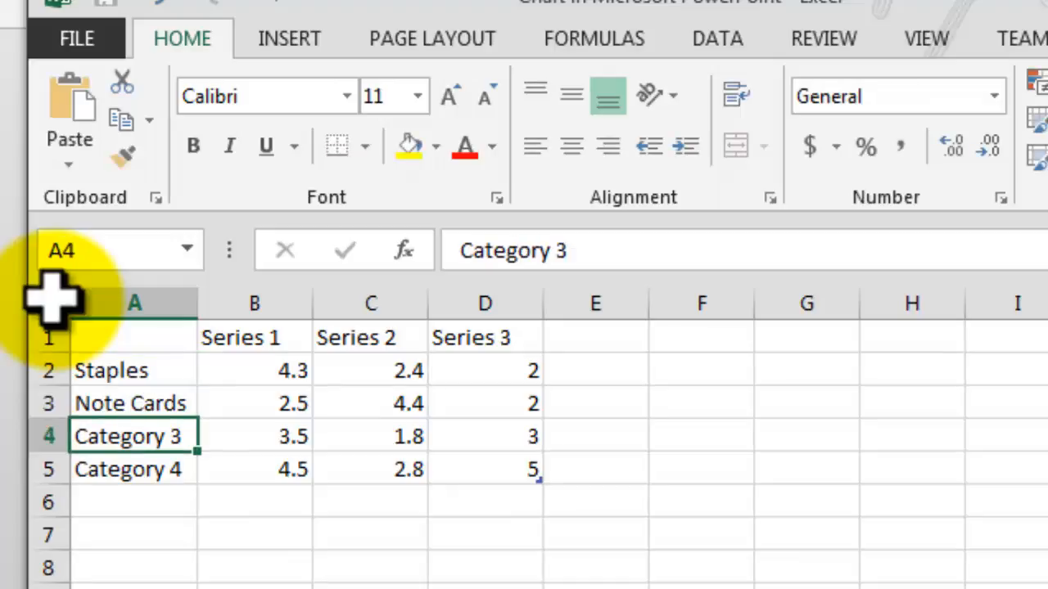
- Rename the categories in A4 and A5 as Cuts and Folds, and add a Total category in A6
text(Cuts)
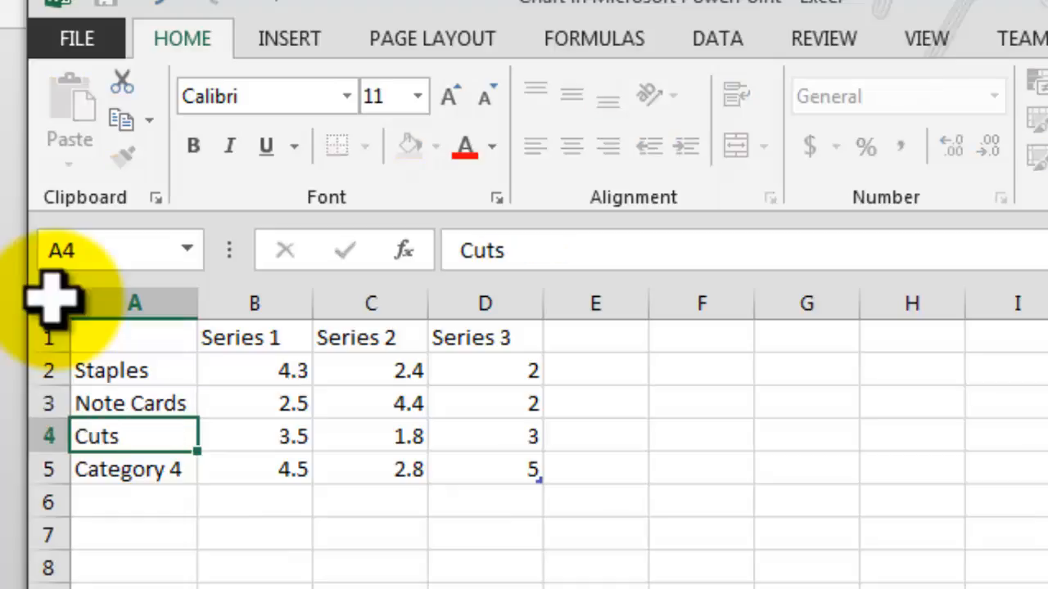
key(Return)
text(Folds)
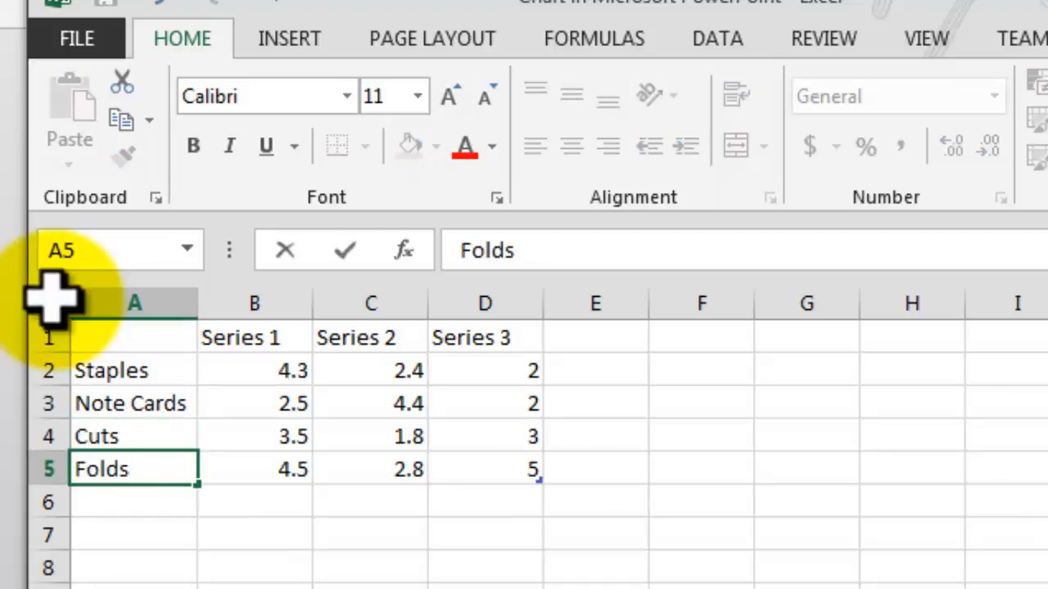
key(Return)
text(Total)
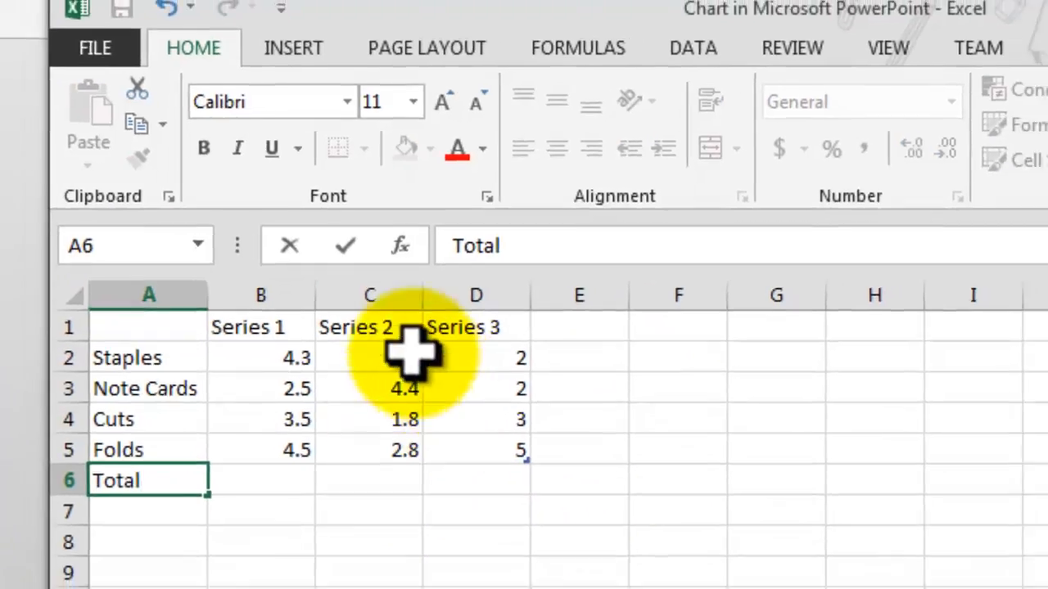
click(410, 337)
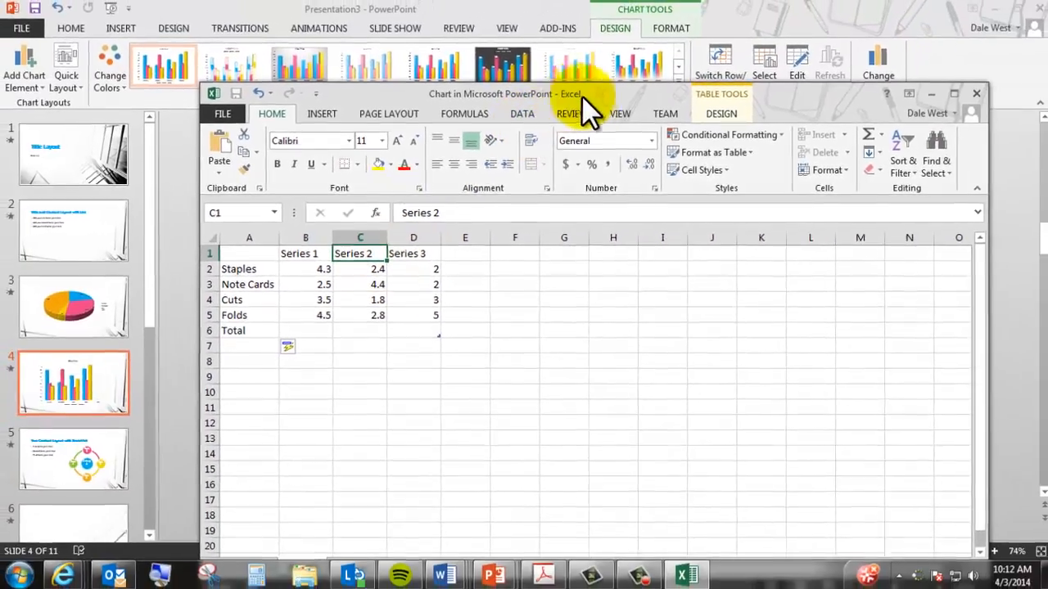
- Clear the Series 2 and Series 3 headings and values in C1:D5, and check the chart behind the data window
drag(741, 55, 748, 475)
drag(577, 377, 545, 157)
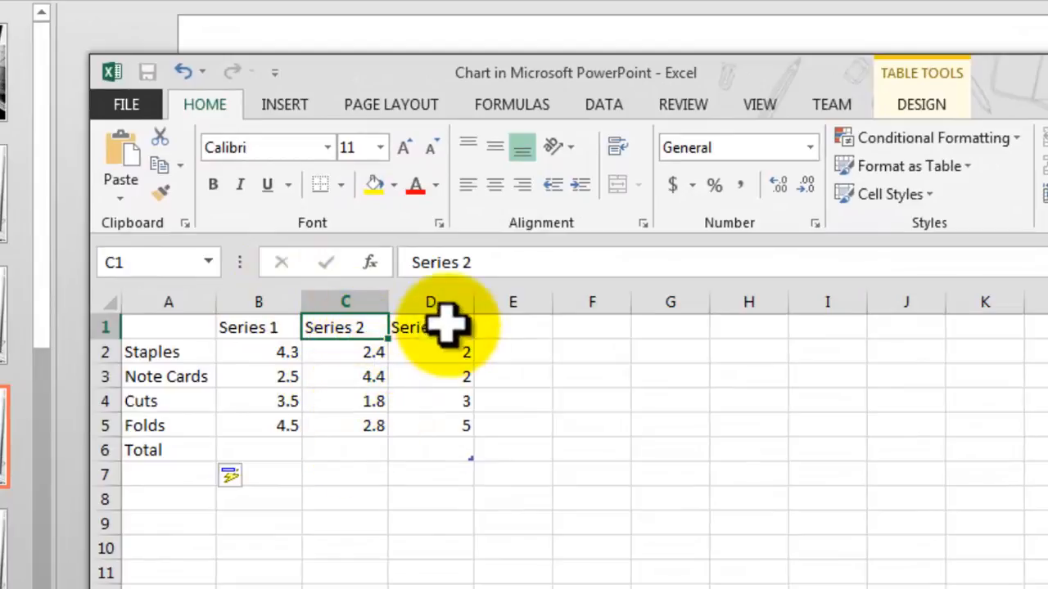
drag(344, 327, 465, 426)
key(Delete)
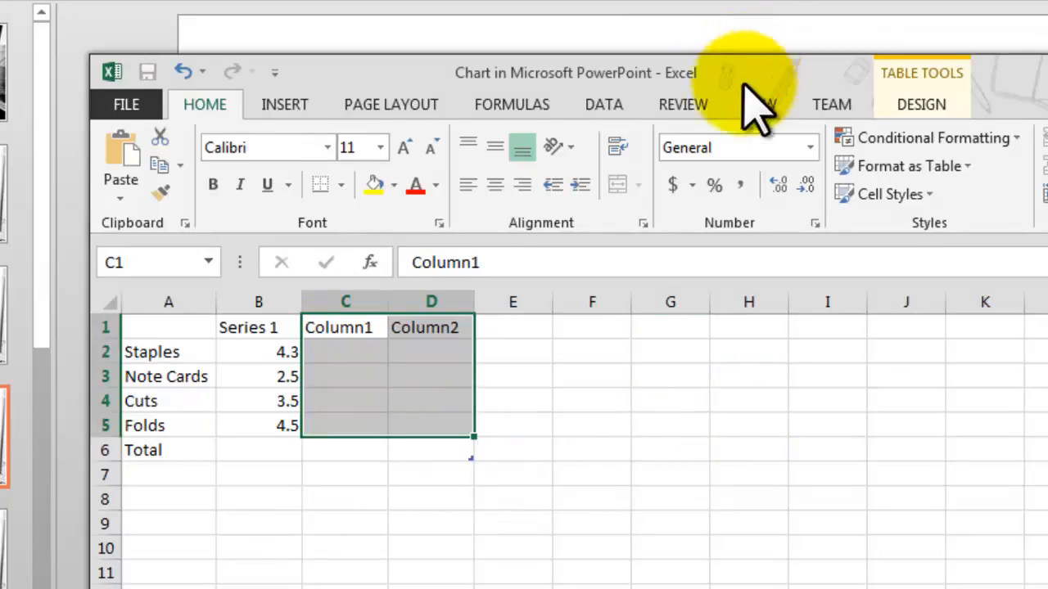
drag(744, 77, 757, 588)
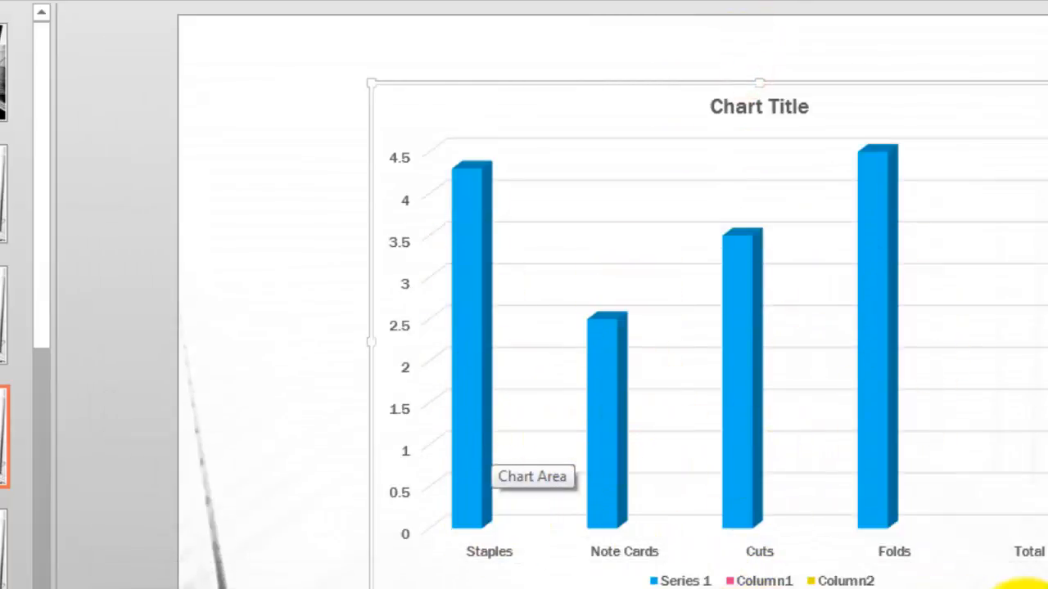
drag(1029, 584, 1006, 145)
- Set the Series 1 values to 15 for Staples and 25 for Note Cards
click(253, 421)
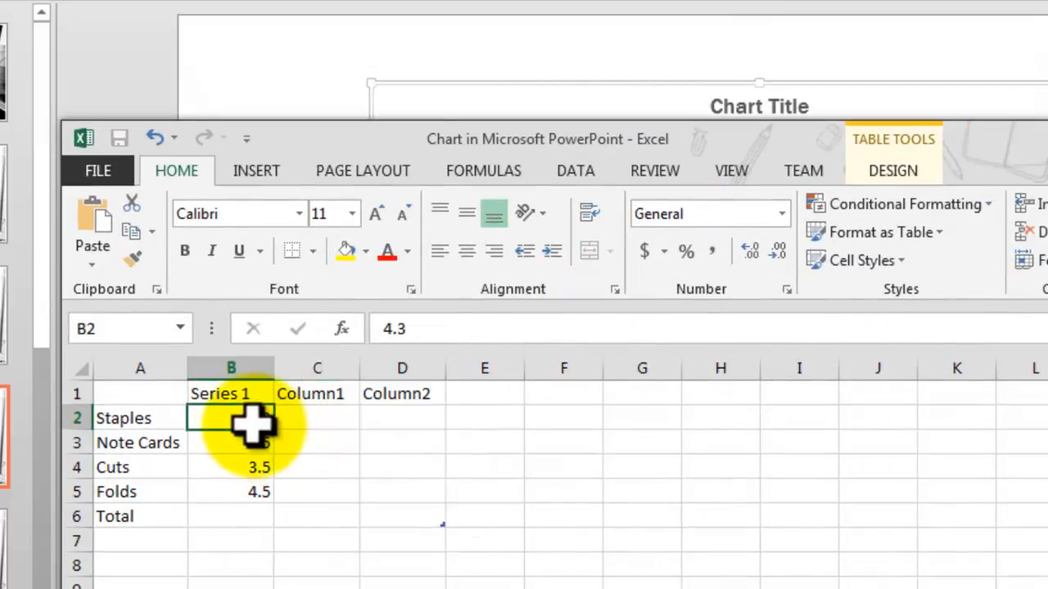
double_click(249, 419)
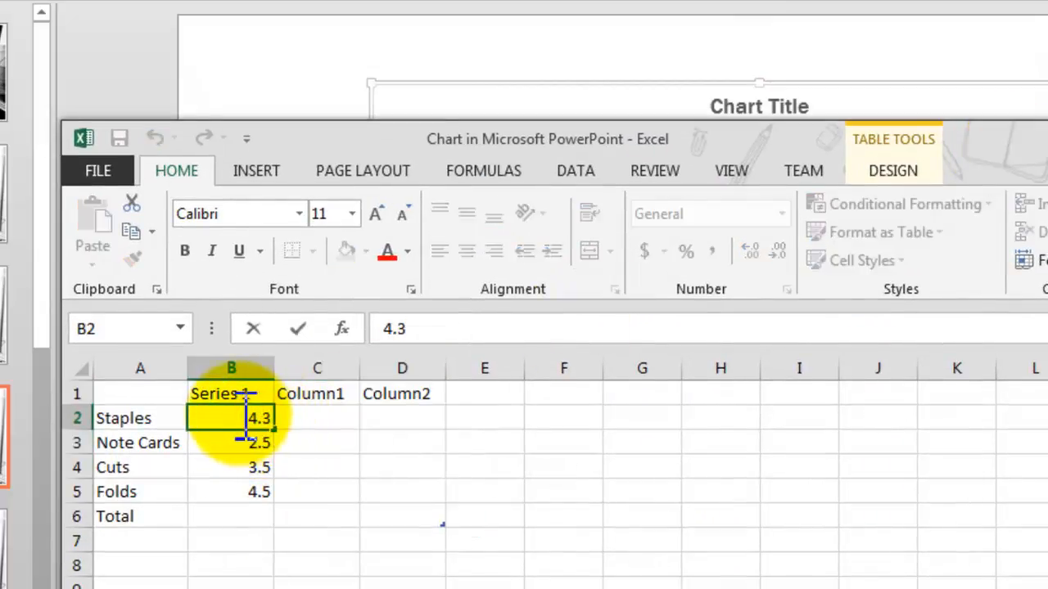
text(15)
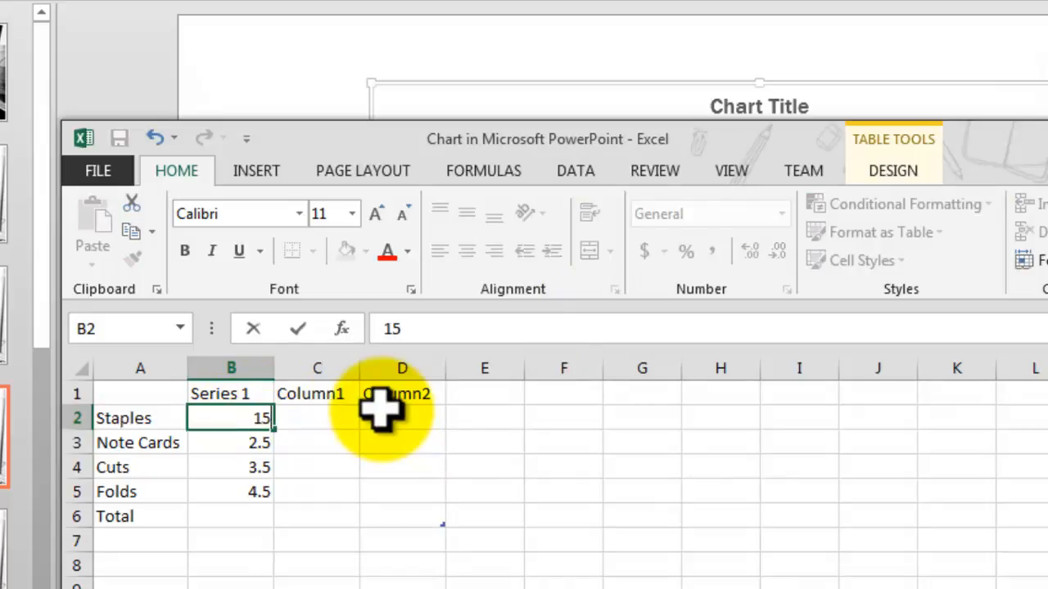
click(240, 442)
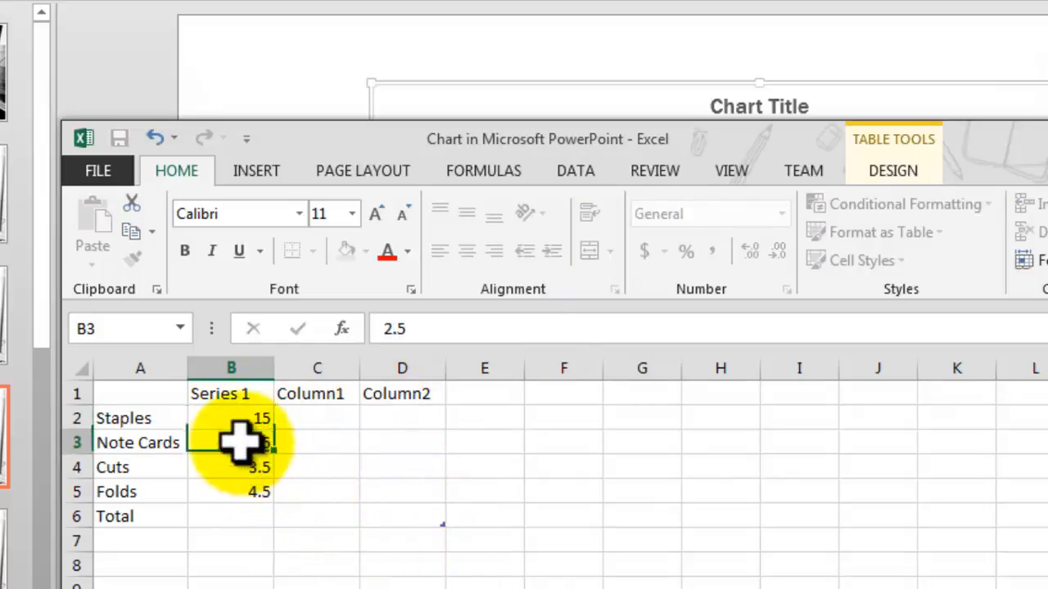
double_click(240, 442)
text(2)
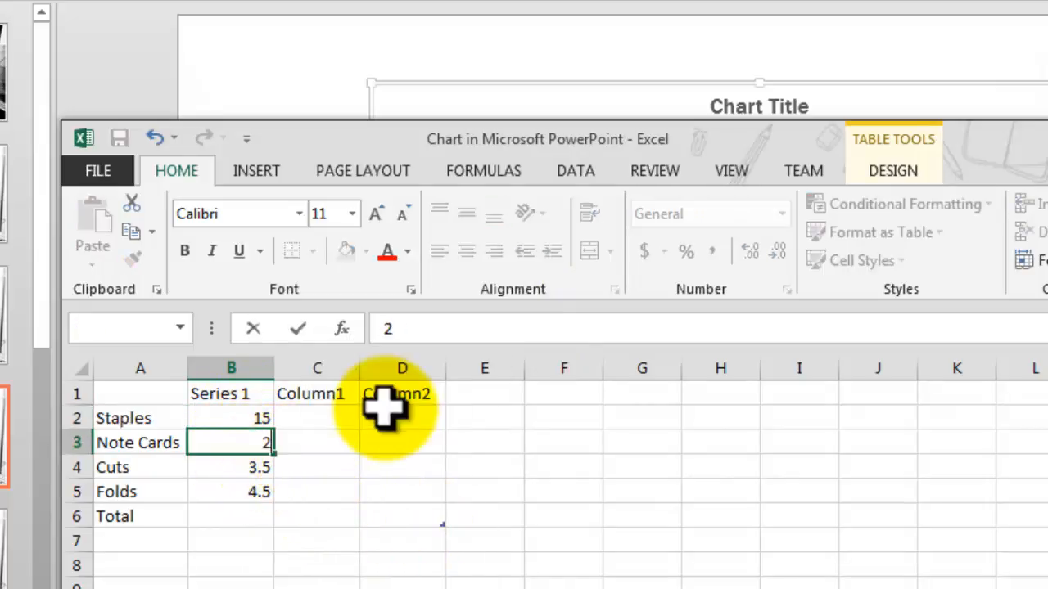
text(5)
- Set the Series 1 values to 5 for Cuts and 35 for Folds
click(254, 466)
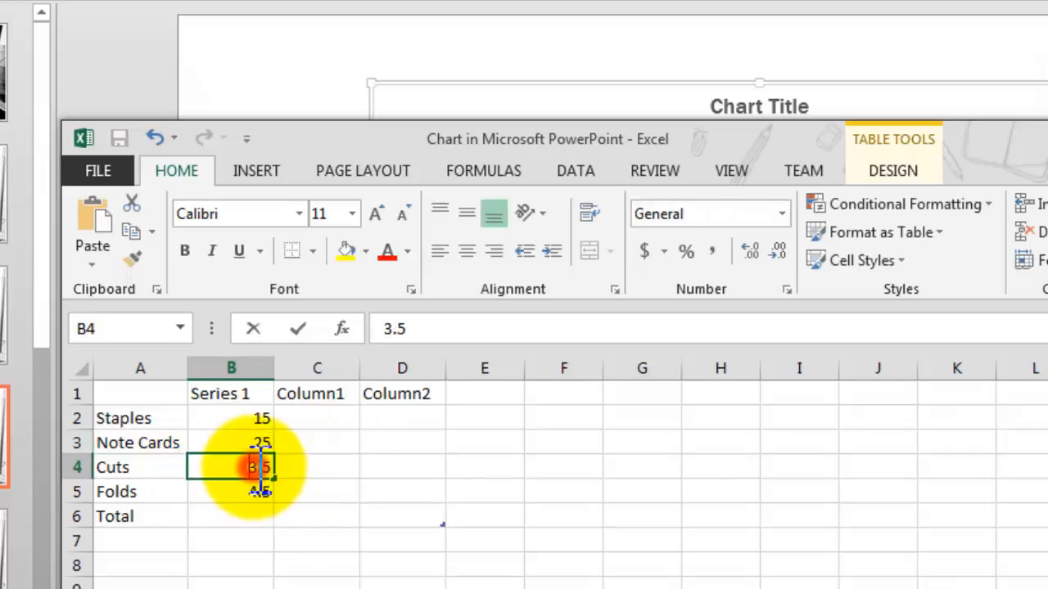
double_click(254, 467)
text(3)
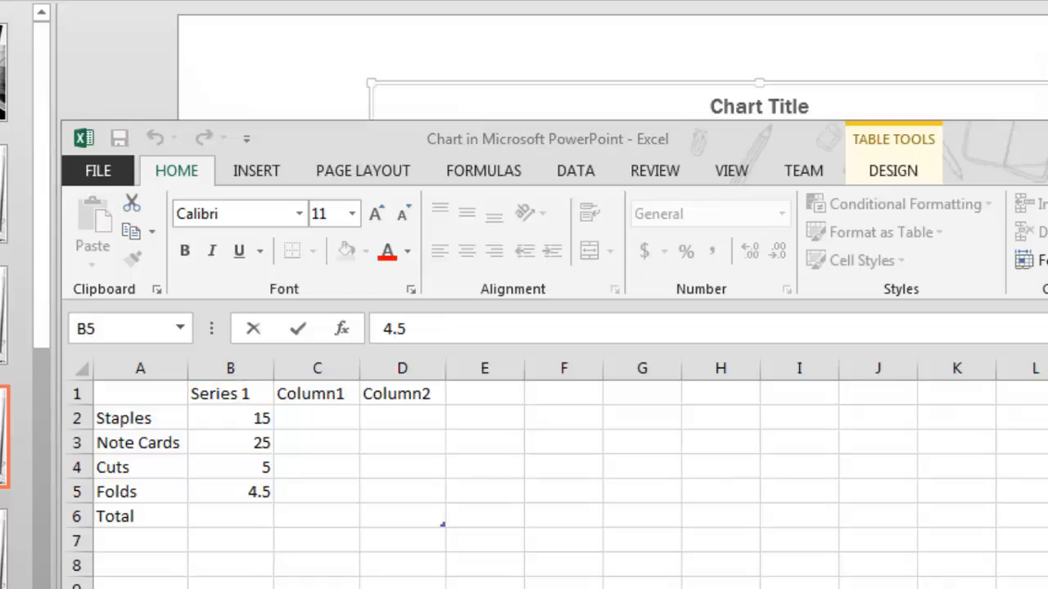
click(243, 490)
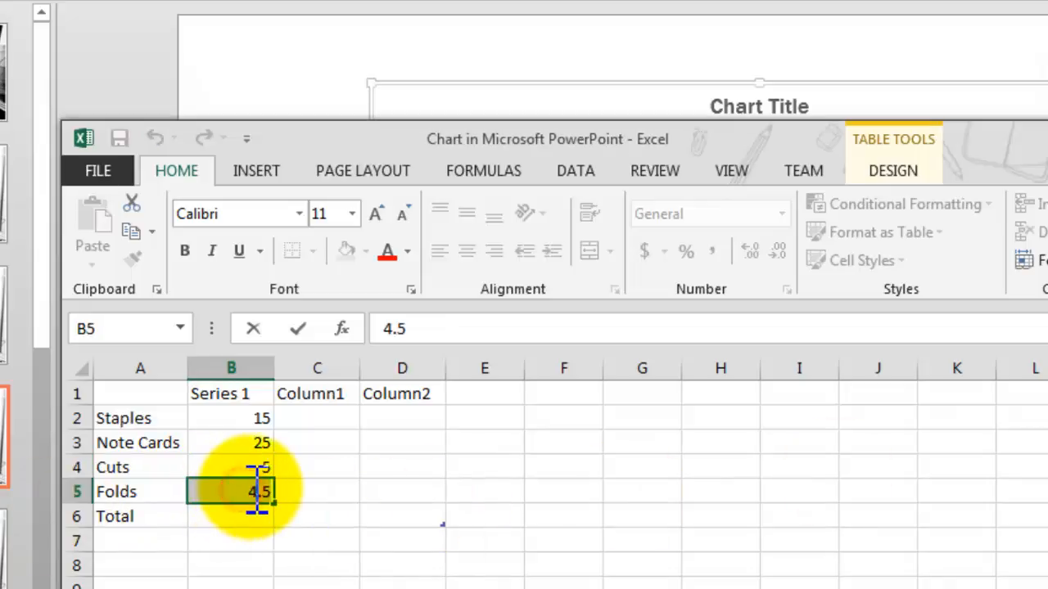
drag(234, 489, 296, 497)
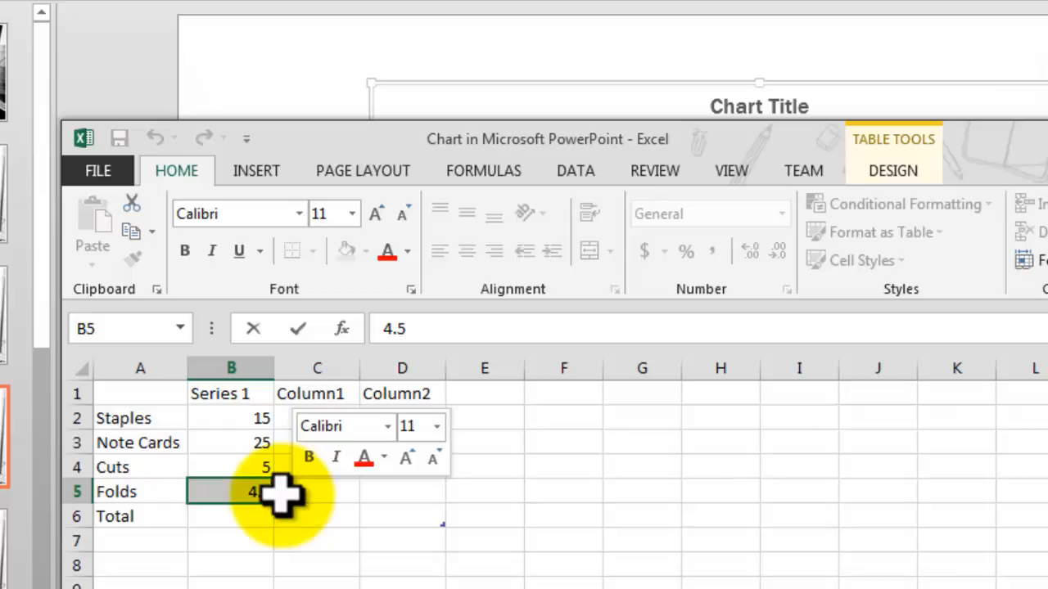
text(385)
key(BackSpace)
key(BackSpace)
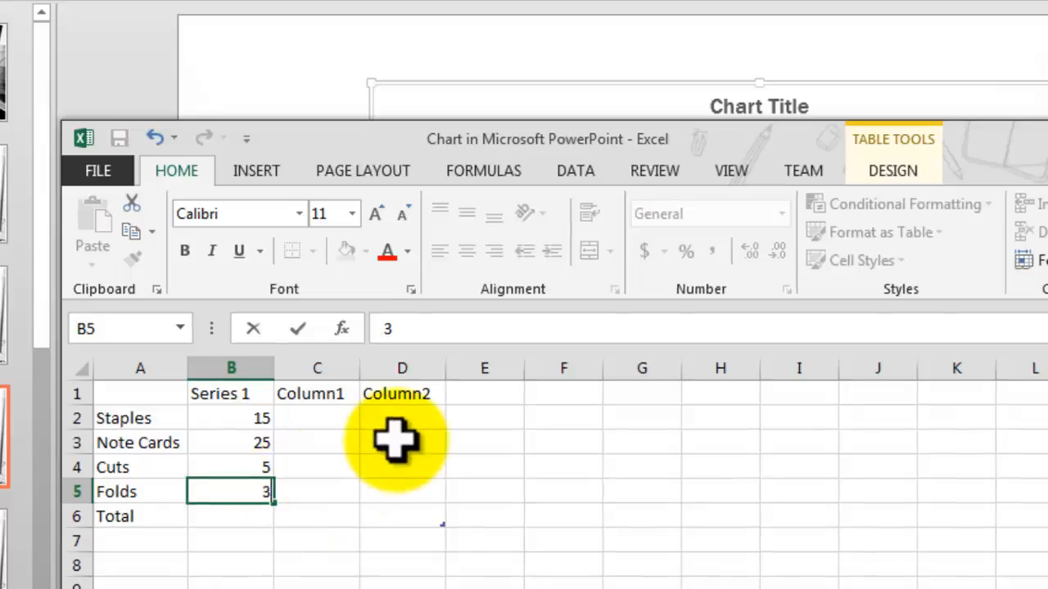
text(5)
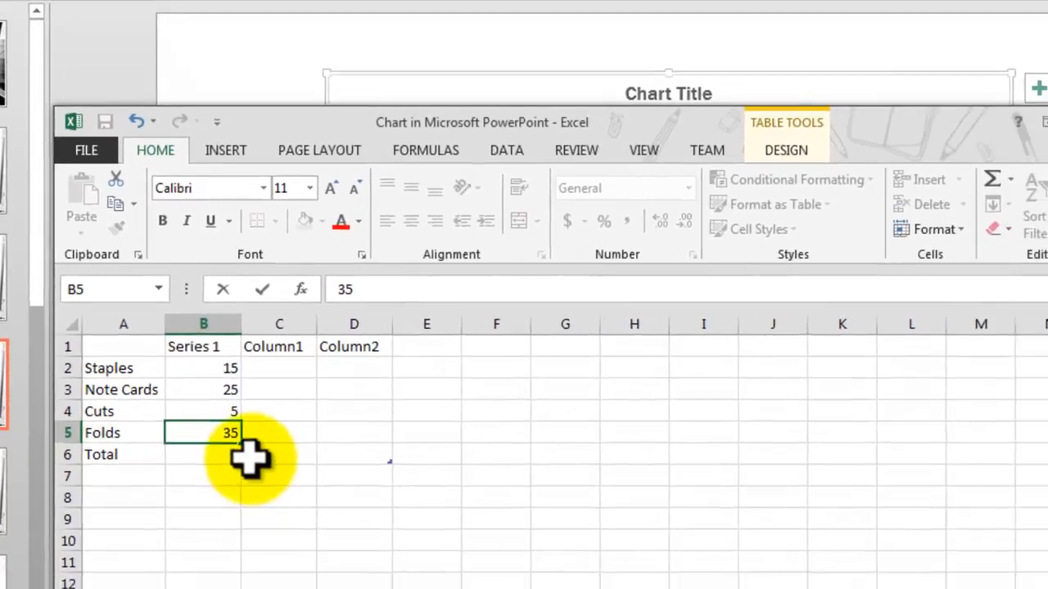
key(Return)
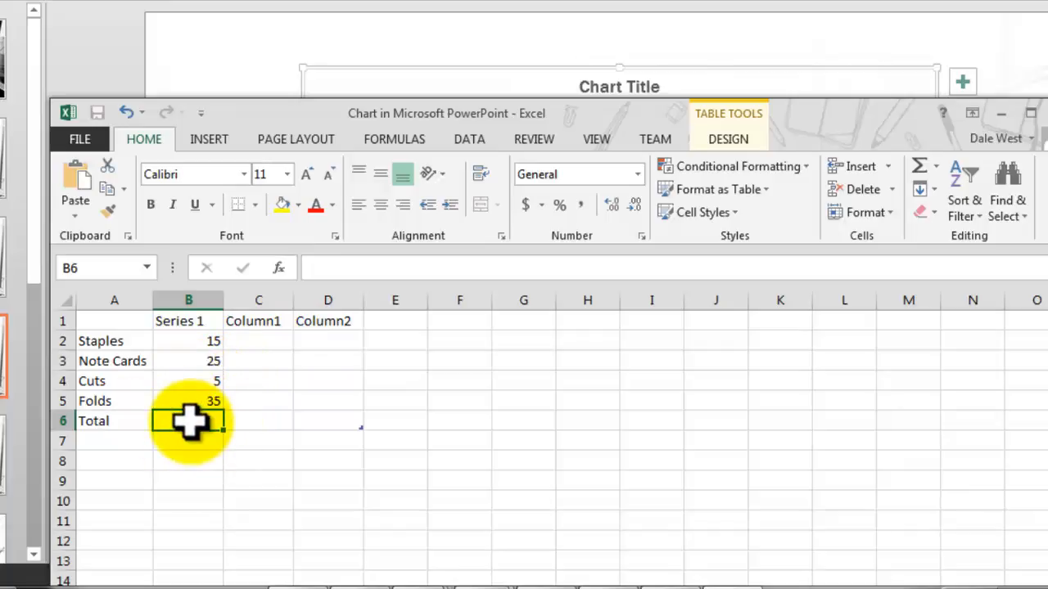
- Sum the Series 1 values in the Total row's cell B6 and close the chart's data sheet
click(938, 166)
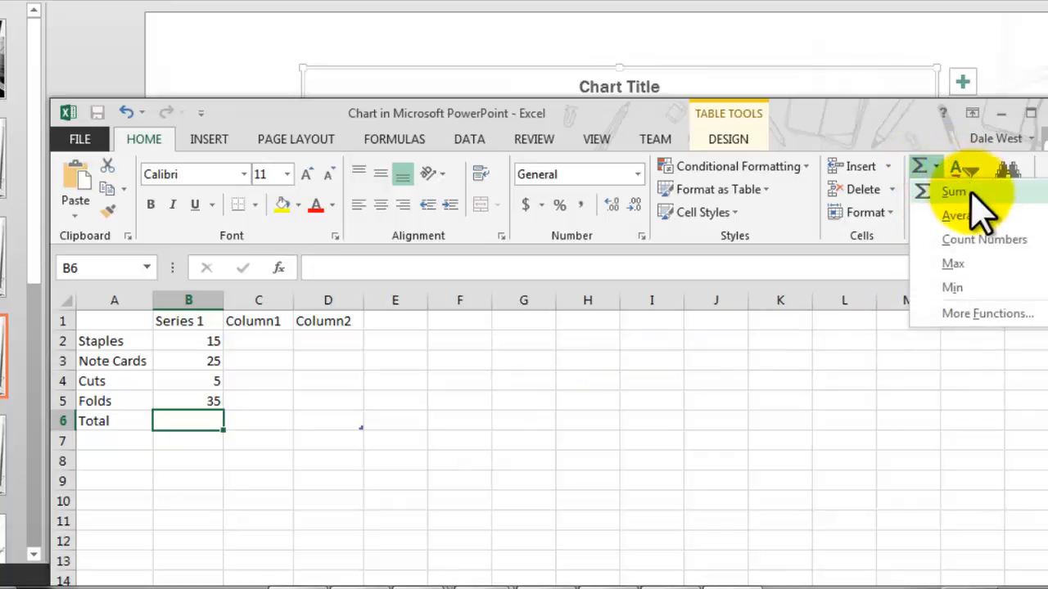
click(971, 193)
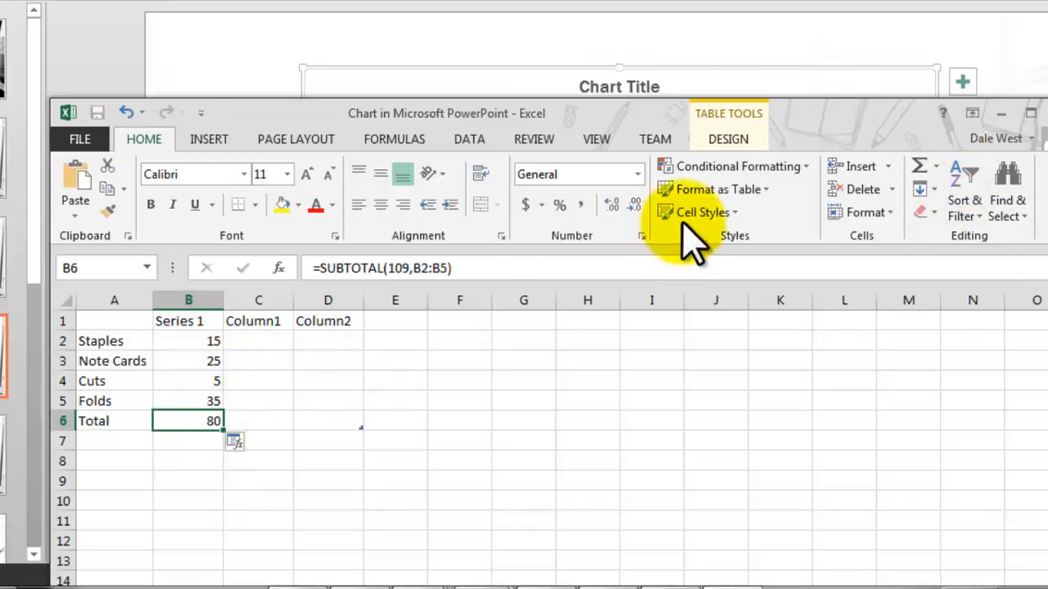
click(1035, 112)
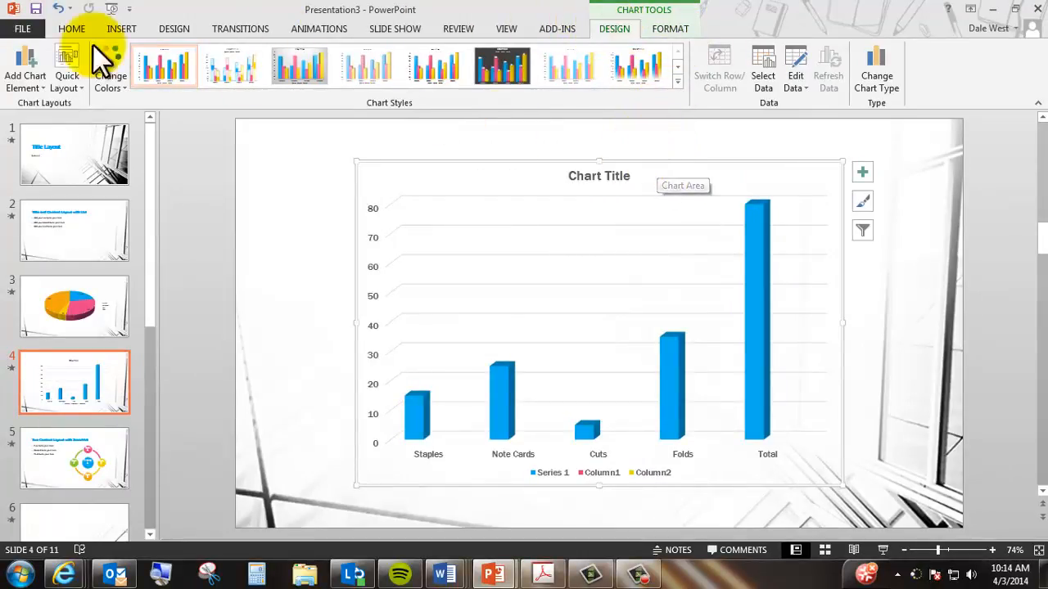
- Apply the quick layout with axis titles and a side legend, and title the horizontal axis "Materials and Assembly Categories"
click(67, 82)
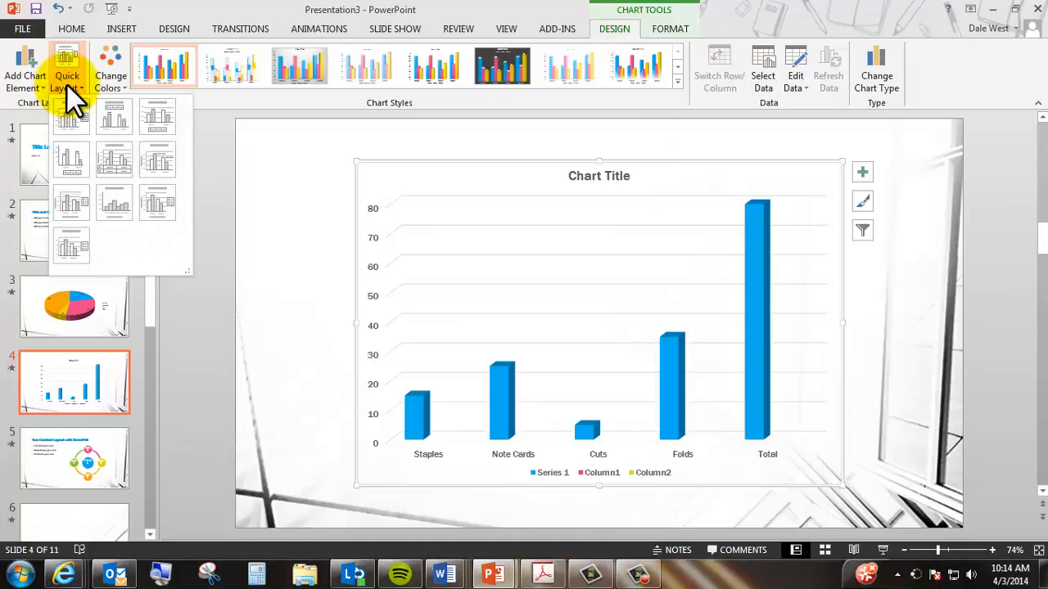
click(155, 205)
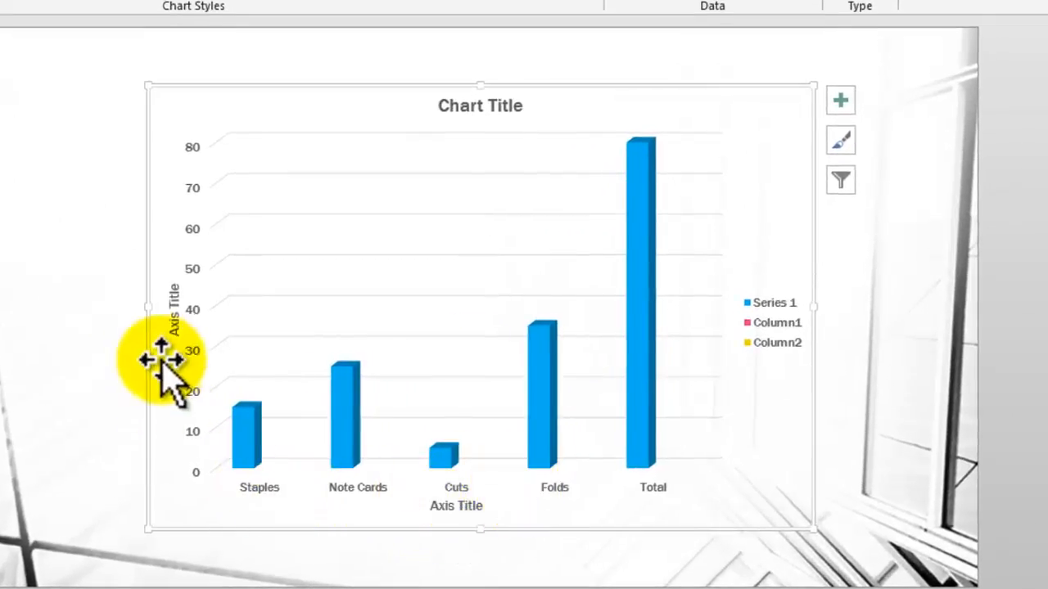
click(468, 505)
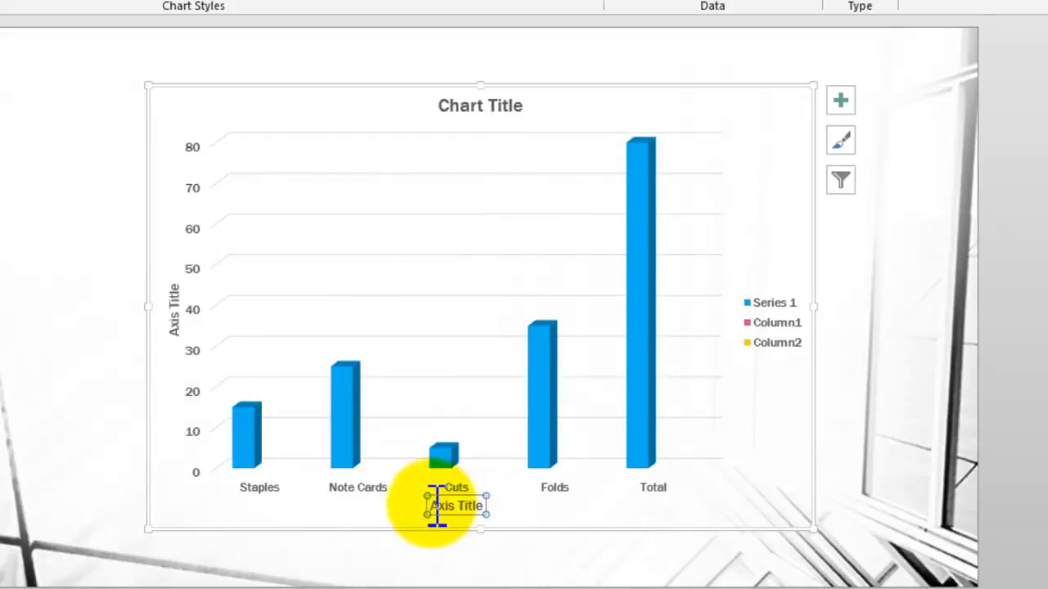
drag(432, 505, 508, 504)
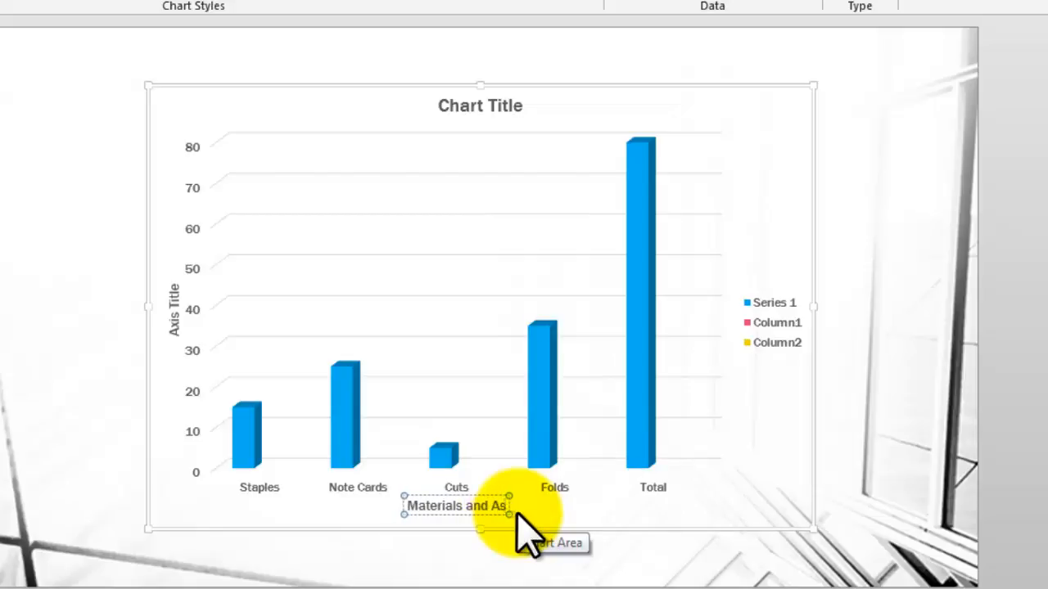
text(bly)
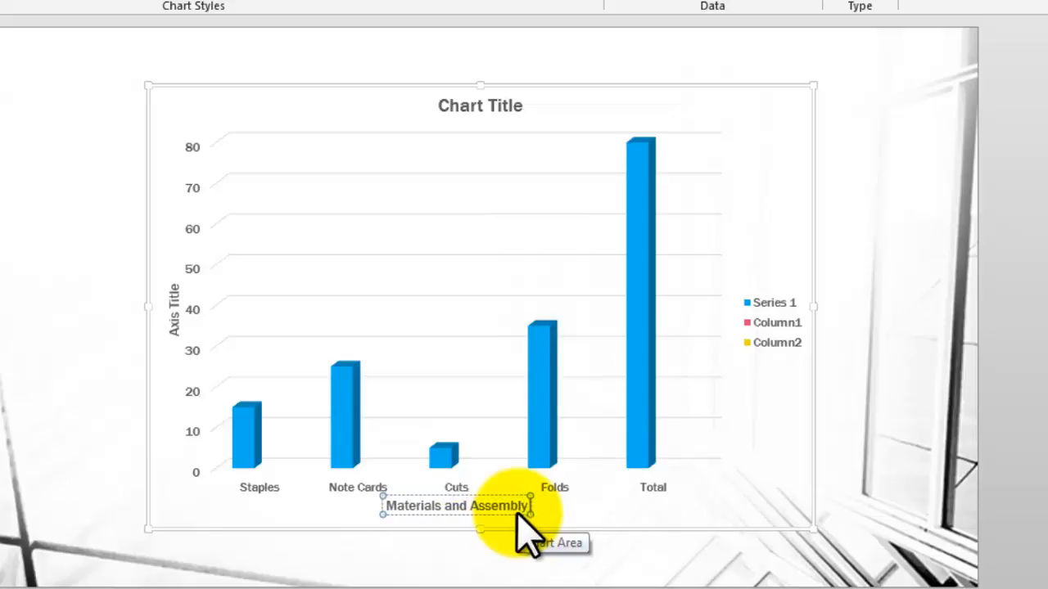
text( Categ)
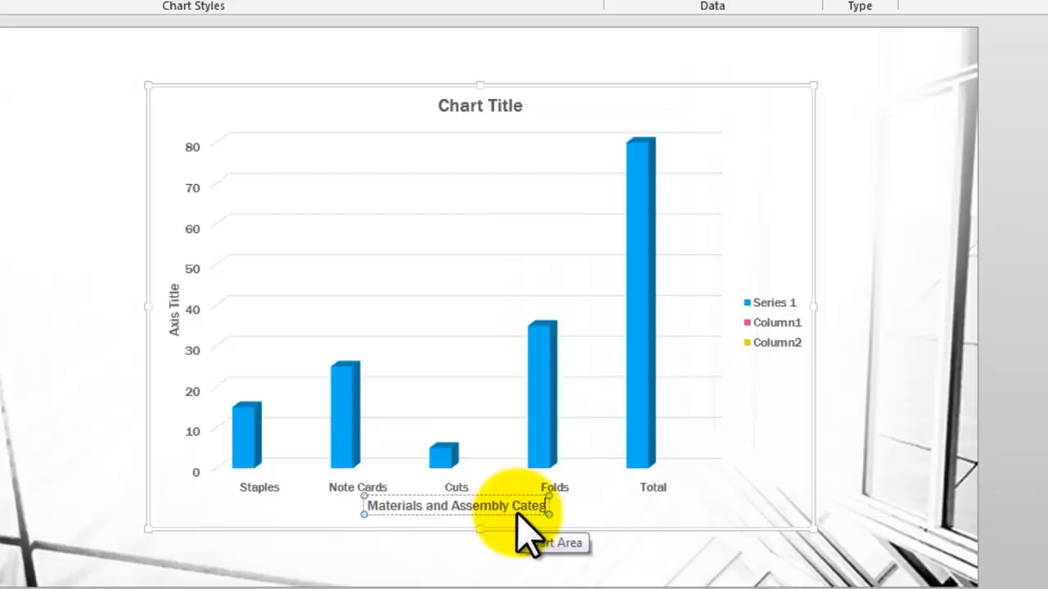
text(ories)
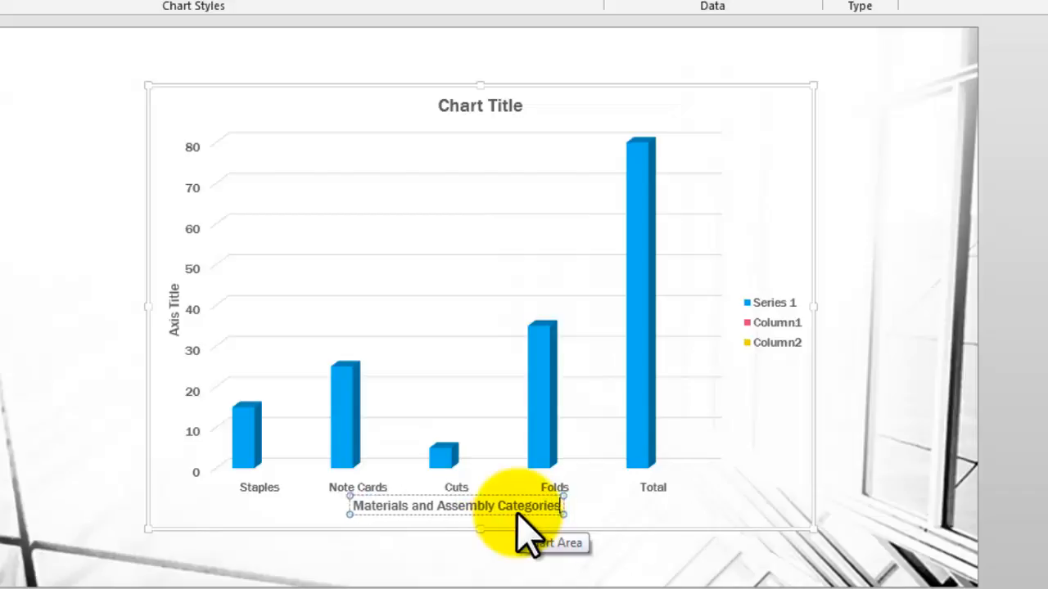
- Change the column chart's vertical axis title to "Dollar Amount"
click(174, 318)
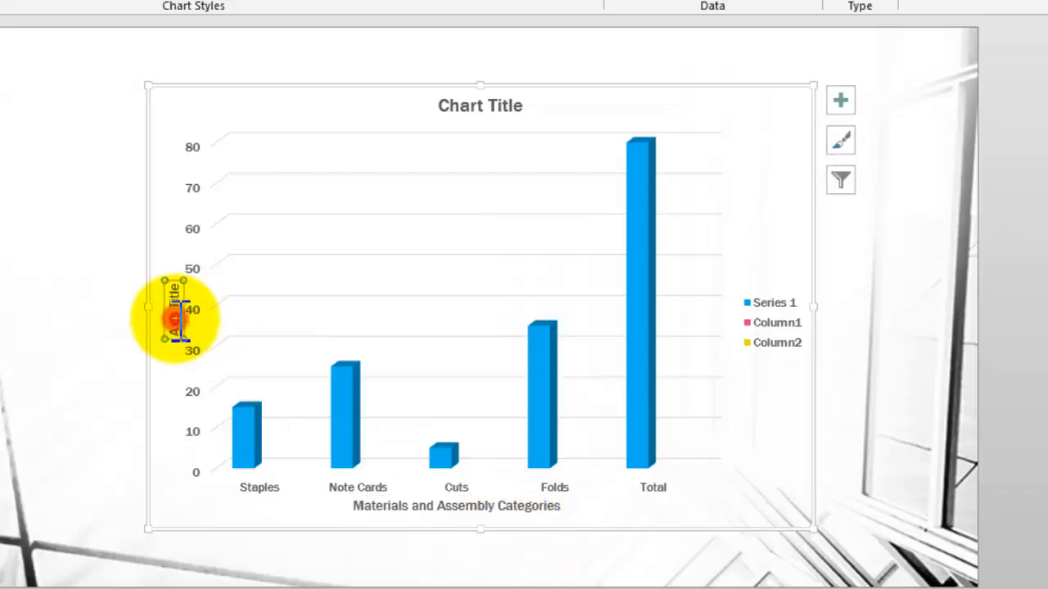
double_click(175, 319)
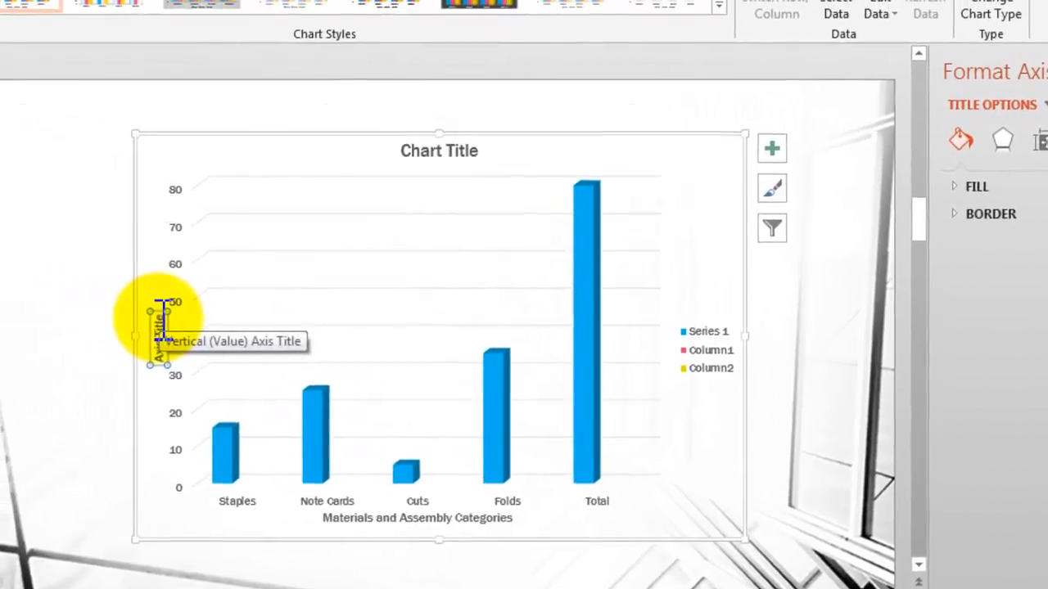
key(Delete)
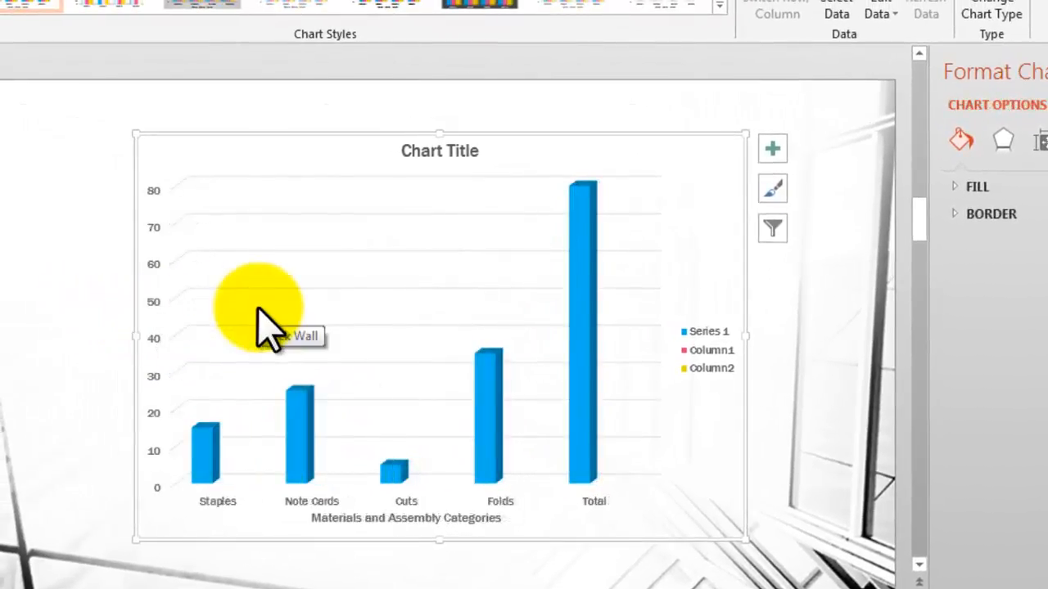
key(ctrl+z)
click(158, 337)
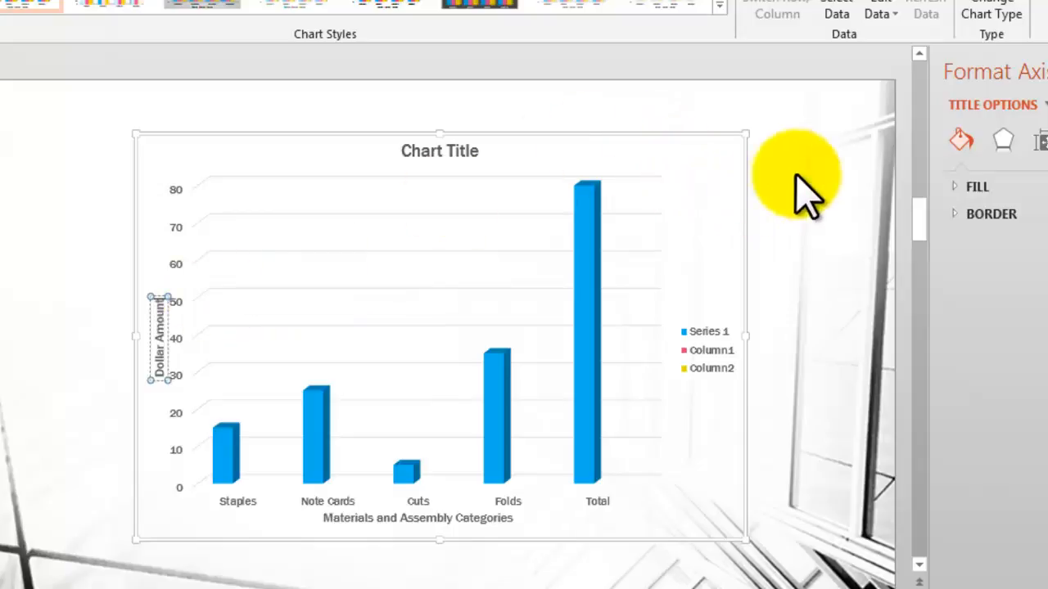
- Delete the legend and the placeholder chart title from the column chart
click(704, 339)
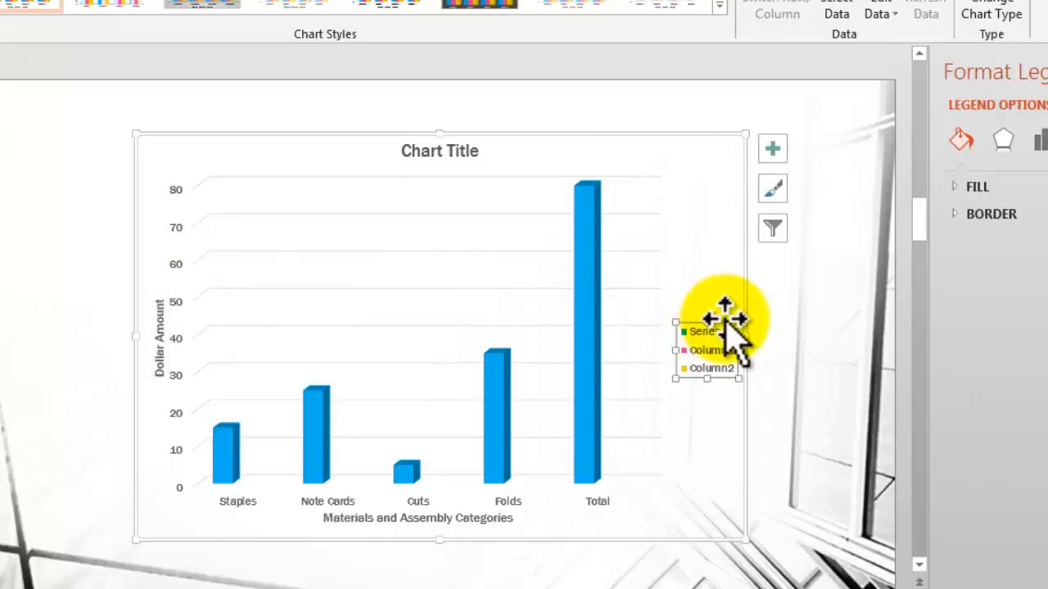
key(Delete)
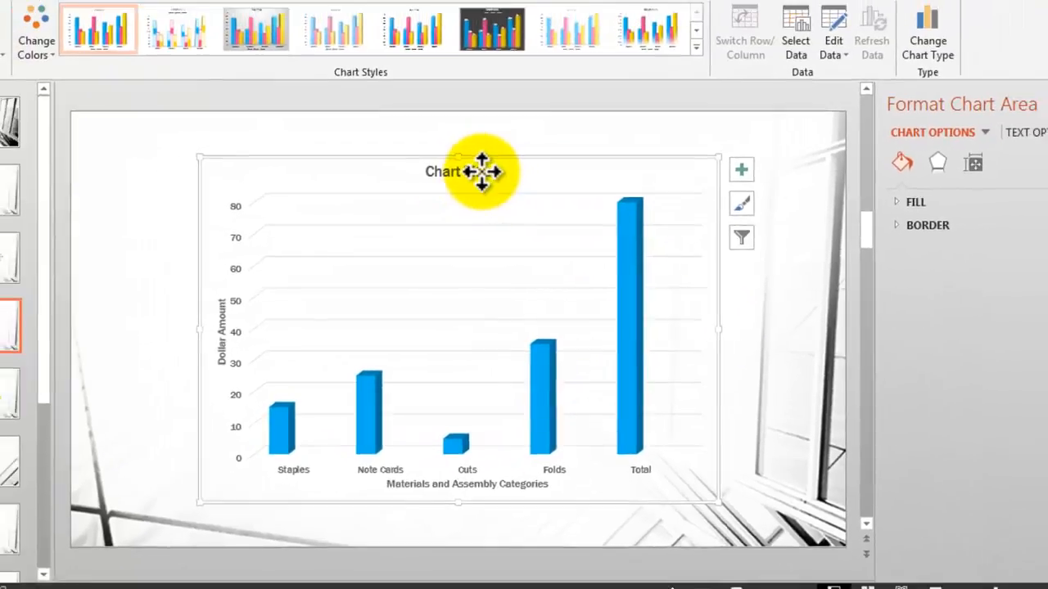
click(463, 151)
key(Delete)
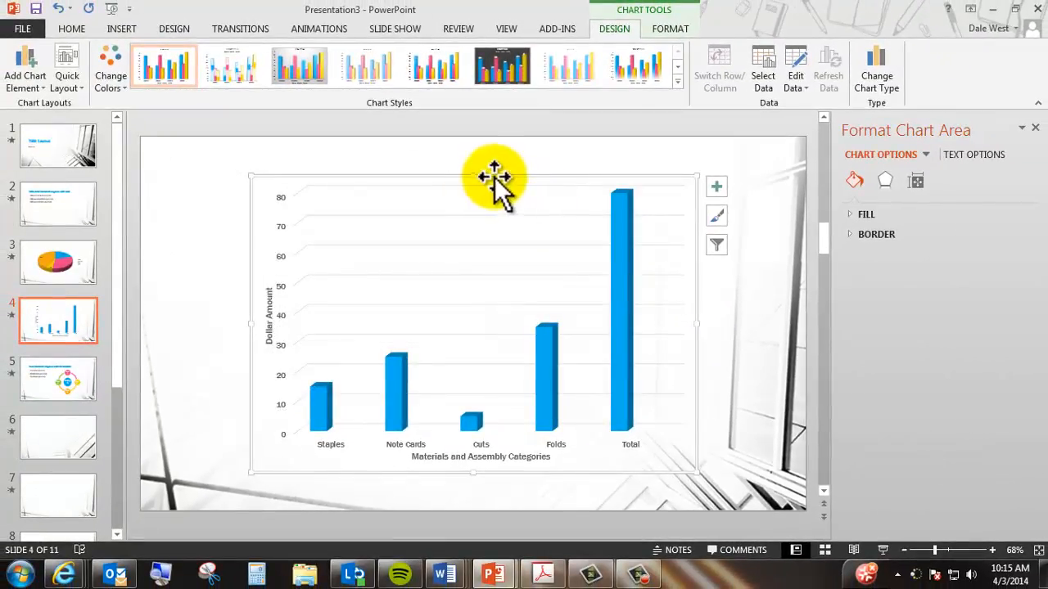
- Copy the "Title and Content Layout with Chart" title box from slide 3
click(72, 250)
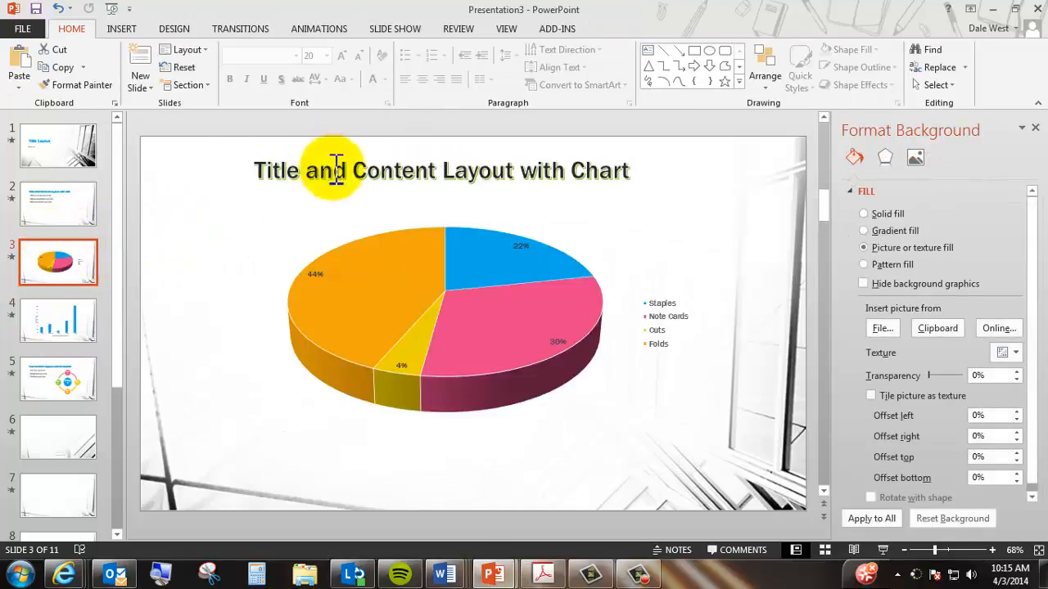
click(339, 175)
click(358, 162)
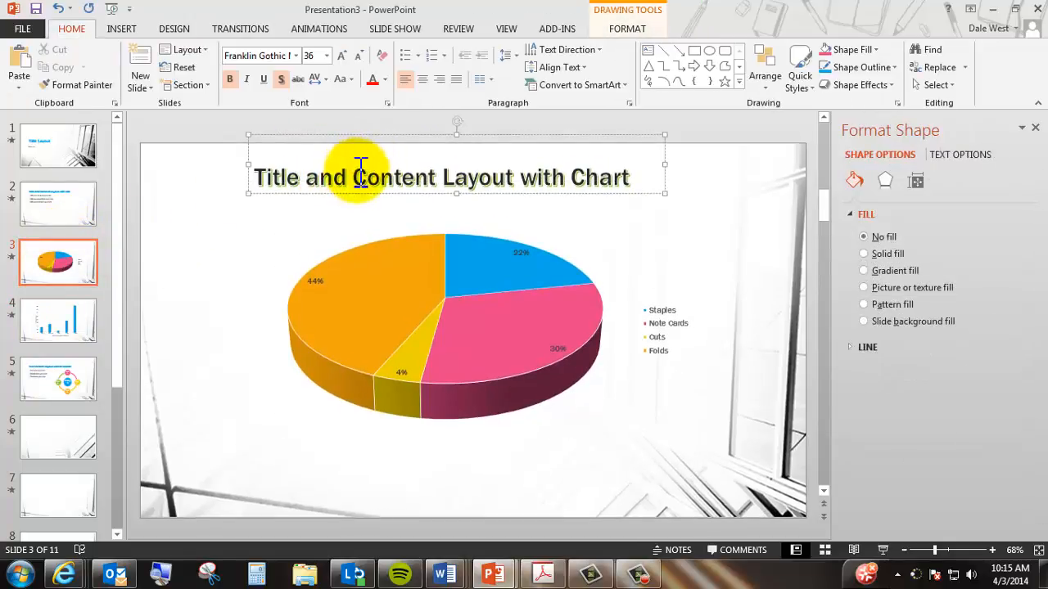
right_click(360, 175)
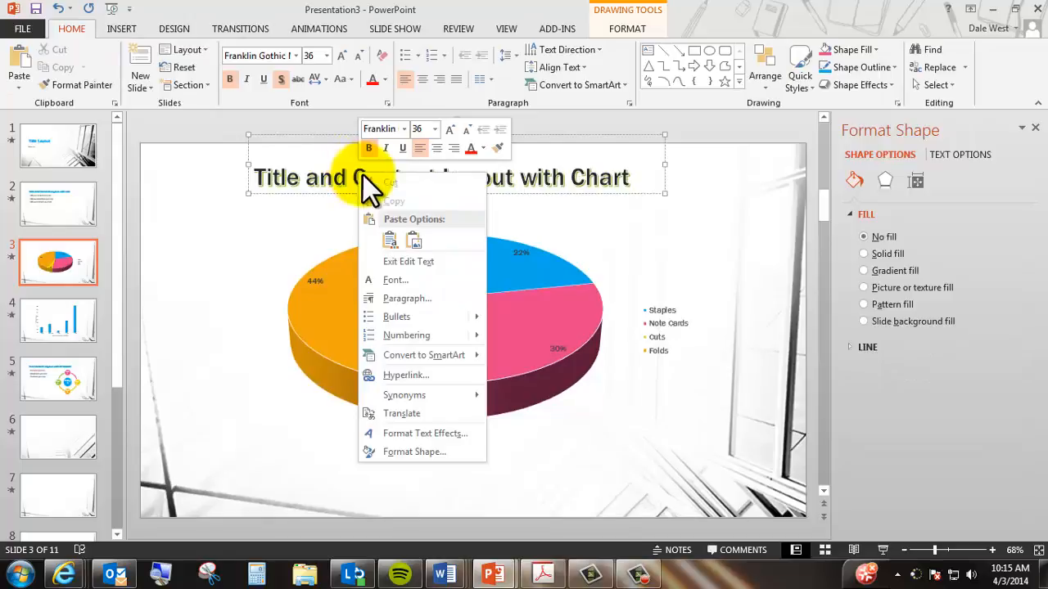
click(309, 192)
right_click(309, 192)
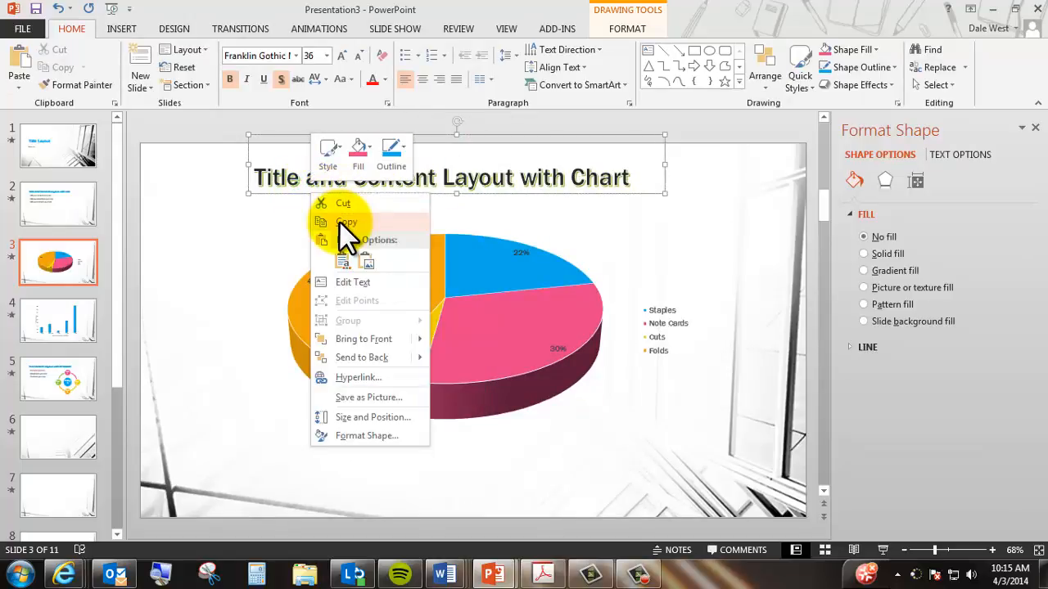
key(Escape)
- Paste the copied title box onto slide 4 with the column chart
click(78, 320)
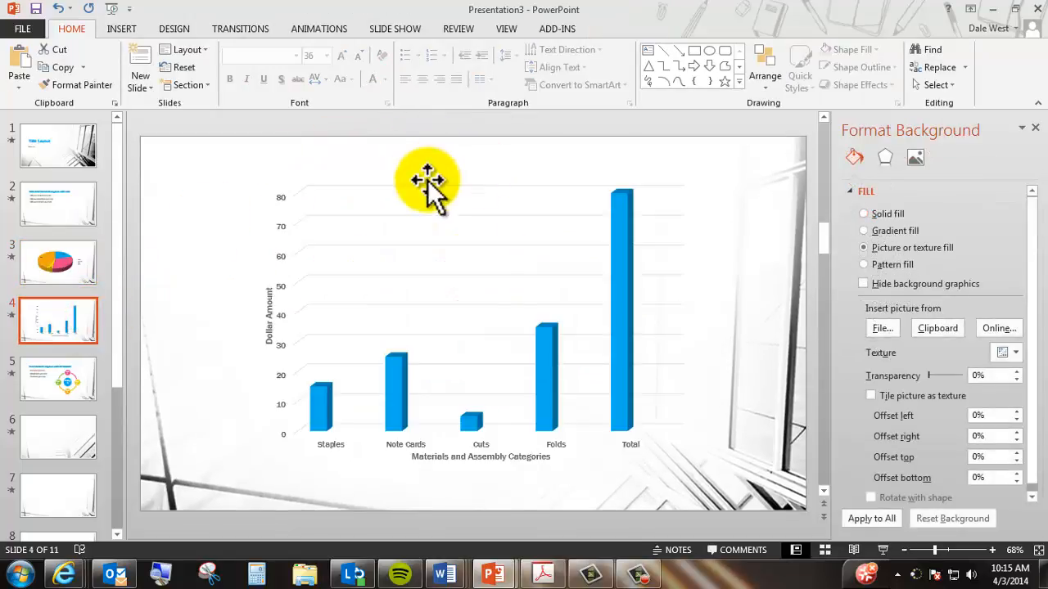
click(447, 174)
click(436, 158)
right_click(436, 157)
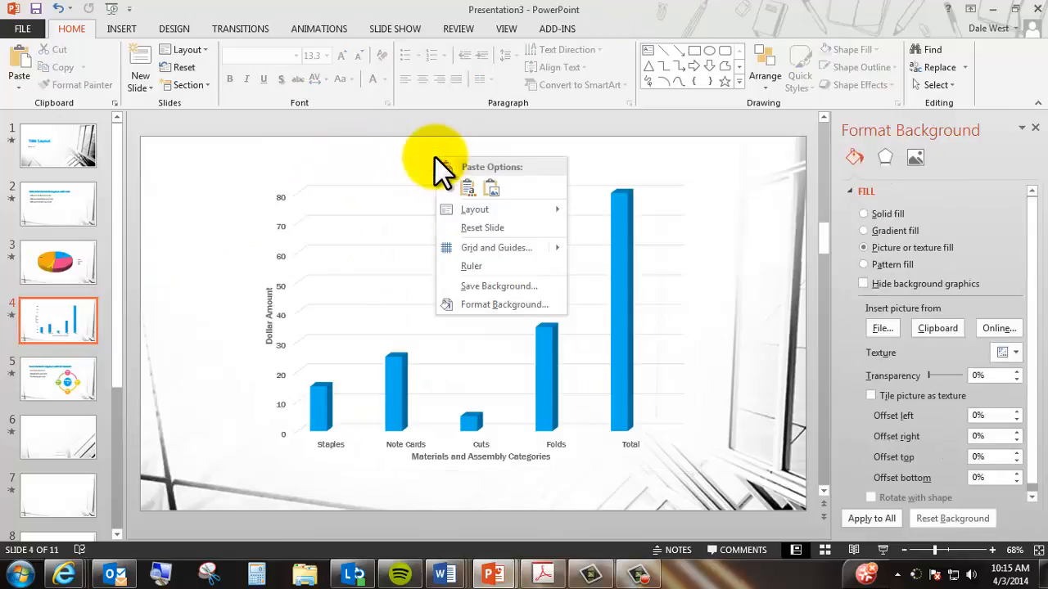